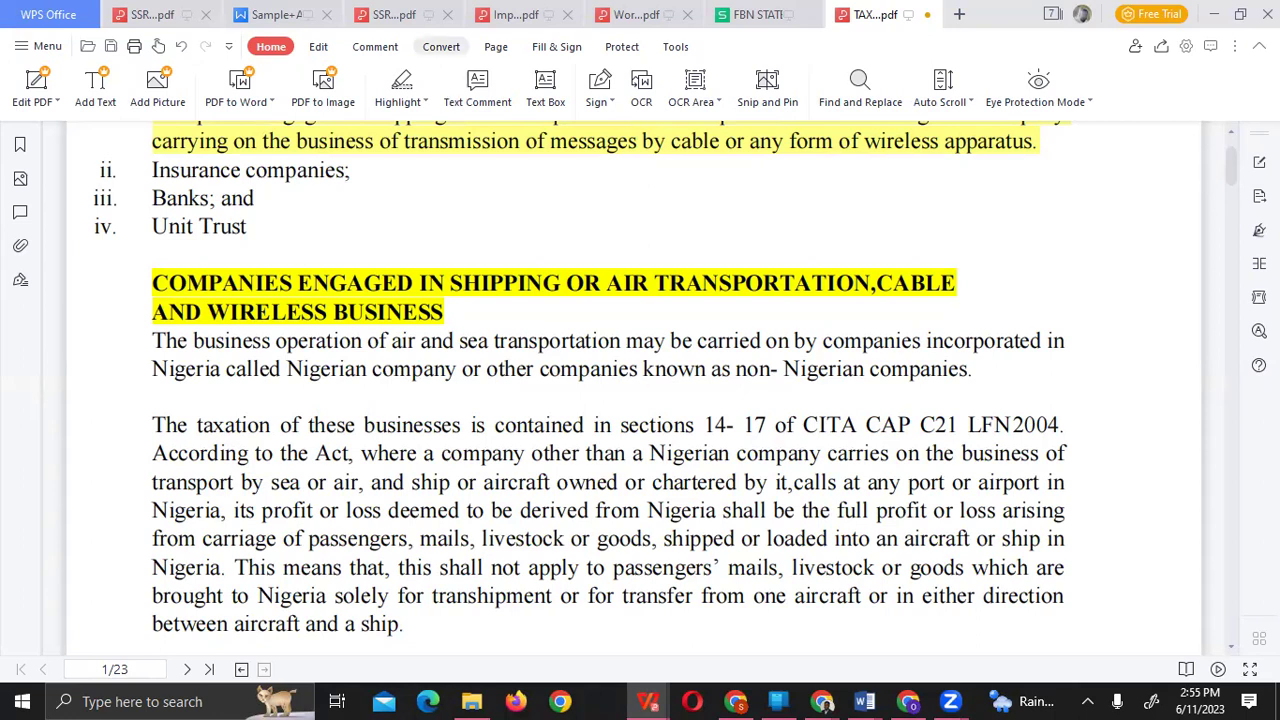
# Step: Search Windows for Excel and launch it
pyautogui.moveTo(444, 613)
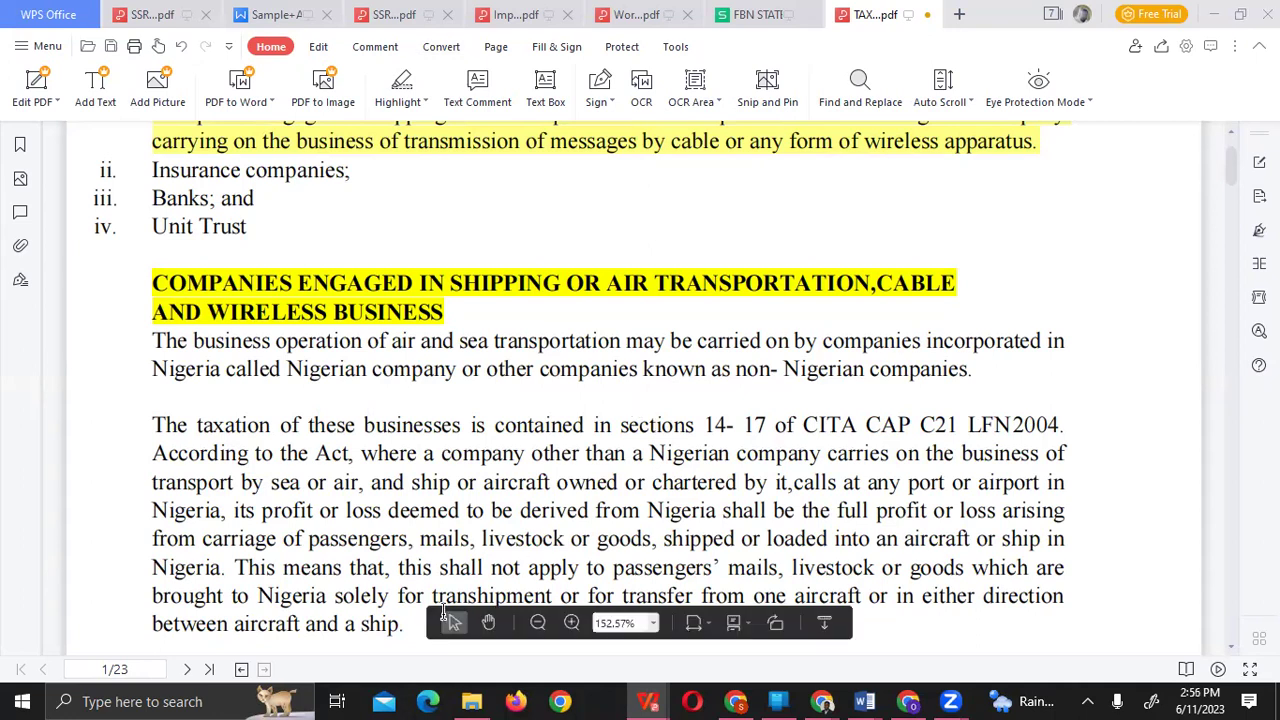
pyautogui.click(180, 700)
pyautogui.write('E')
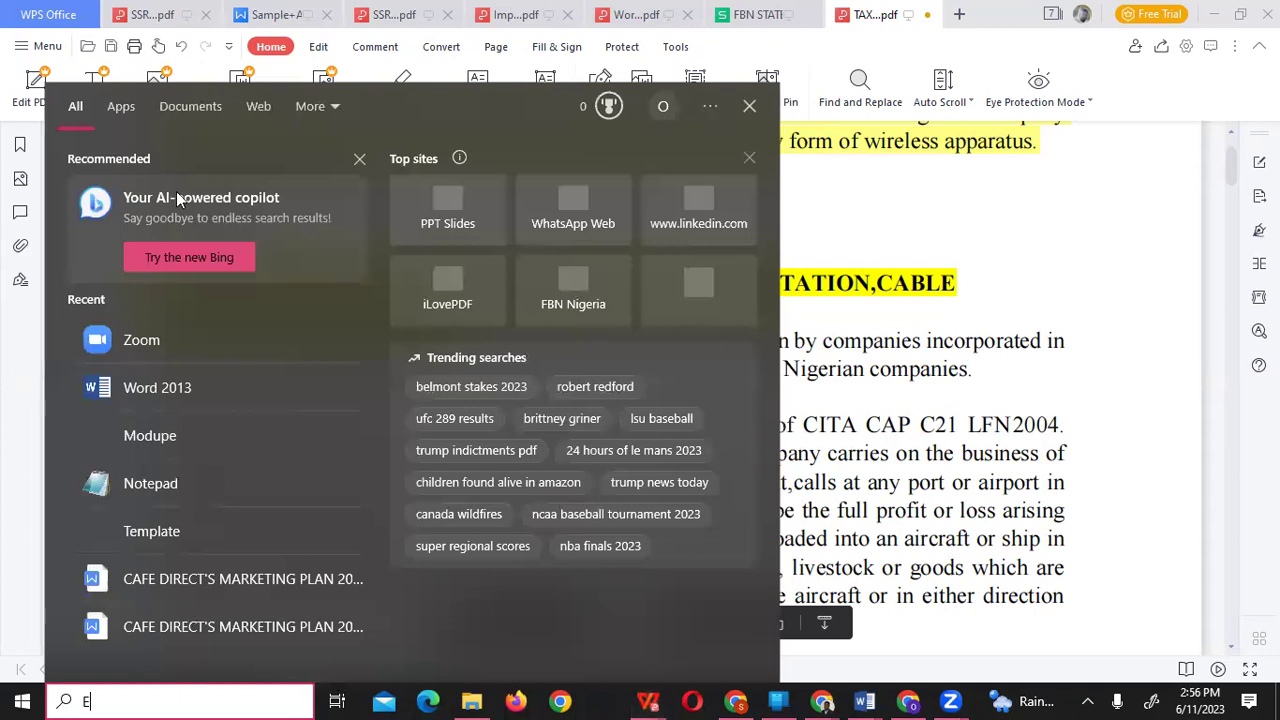
pyautogui.write('XCE')
pyautogui.click(568, 225)
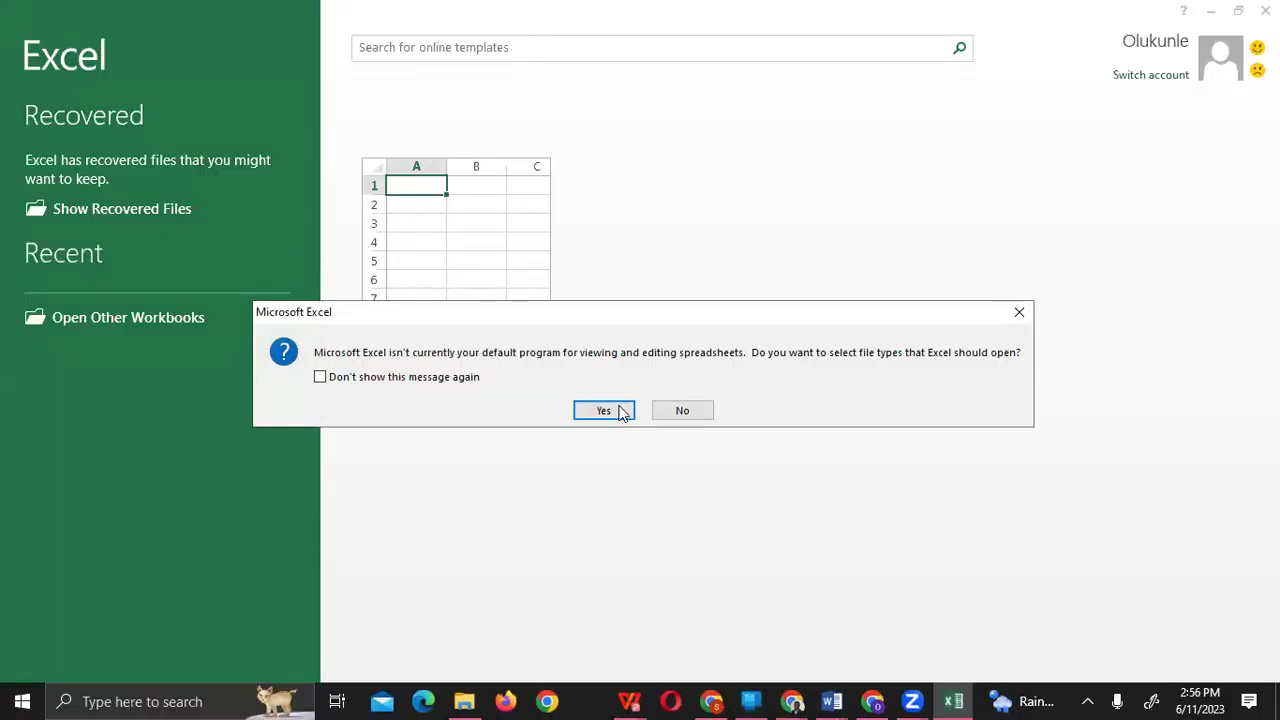
# Step: Accept the default-program prompt, dismiss the follow-up notice and create a blank workbook
pyautogui.press('Return')
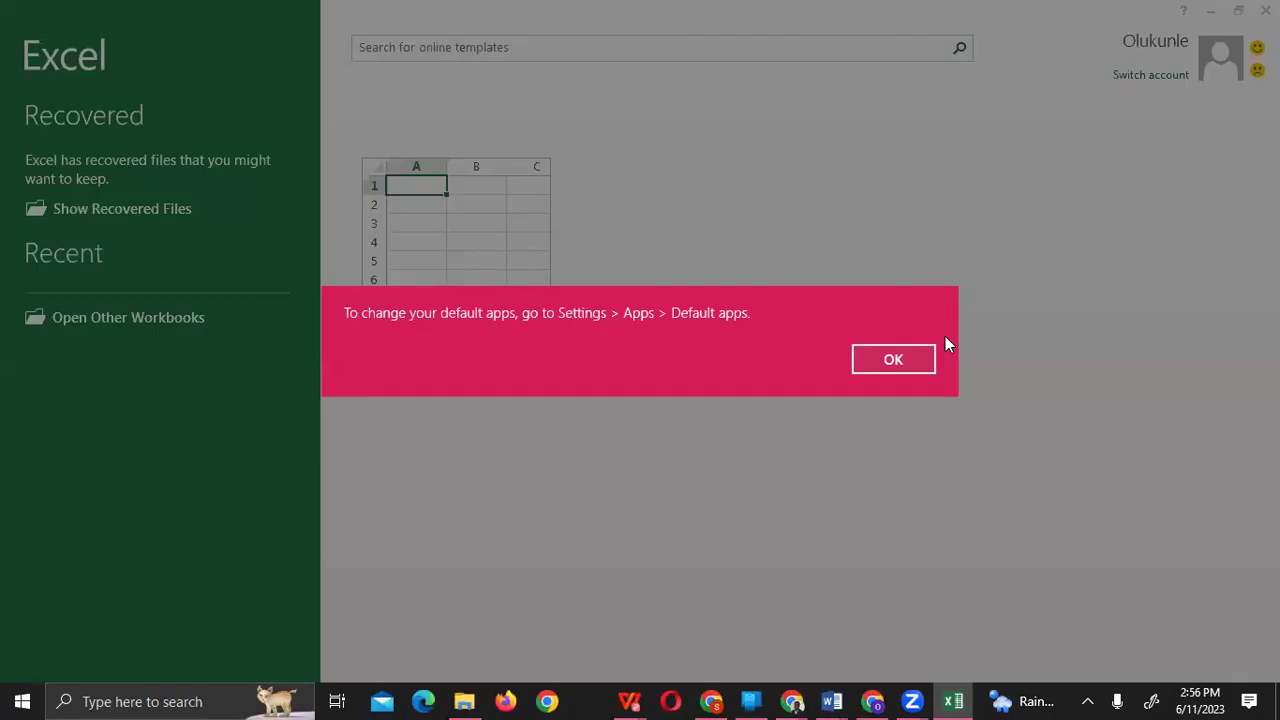
pyautogui.click(898, 371)
pyautogui.click(440, 281)
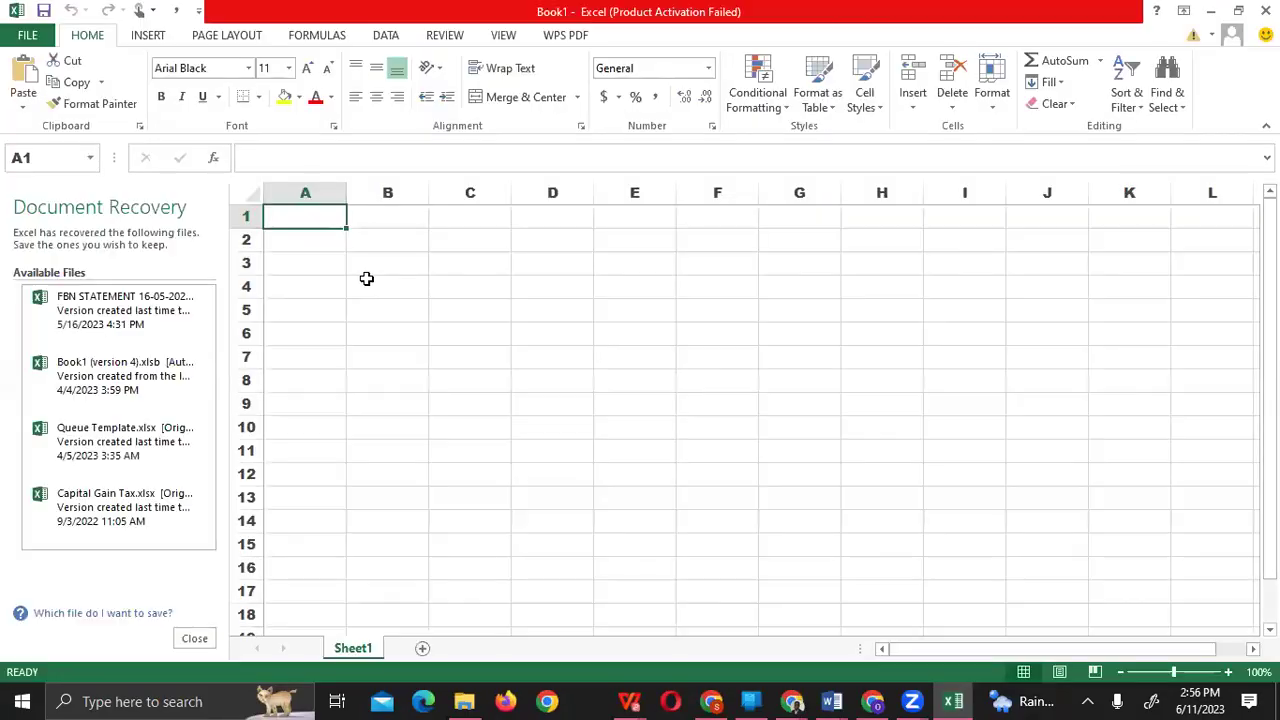
pyautogui.click(829, 528)
pyautogui.click(480, 290)
# Step: Enter G in cell A1 and N in cell A2
pyautogui.click(318, 217)
pyautogui.write('1')
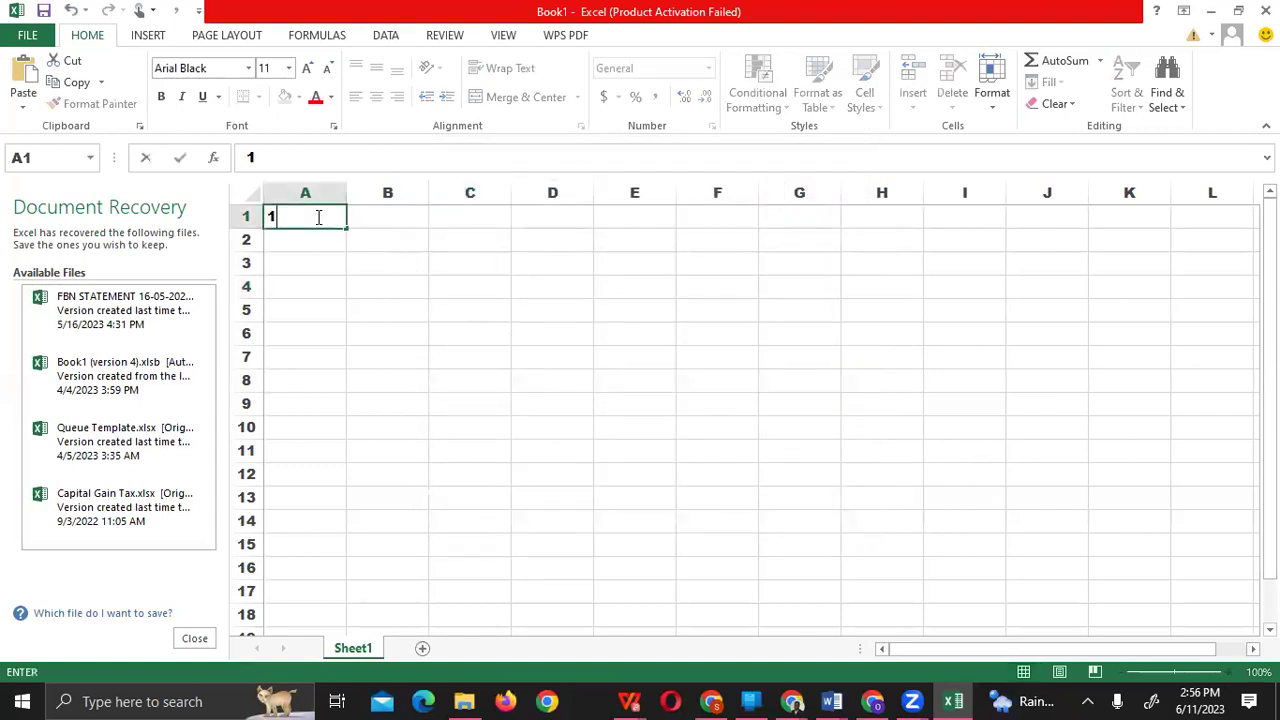
pyautogui.press('BackSpace')
pyautogui.write('g')
pyautogui.press('BackSpace')
pyautogui.write('G')
pyautogui.press('Return')
pyautogui.write('H')
pyautogui.press('BackSpace')
pyautogui.write('N')
pyautogui.press('Return')
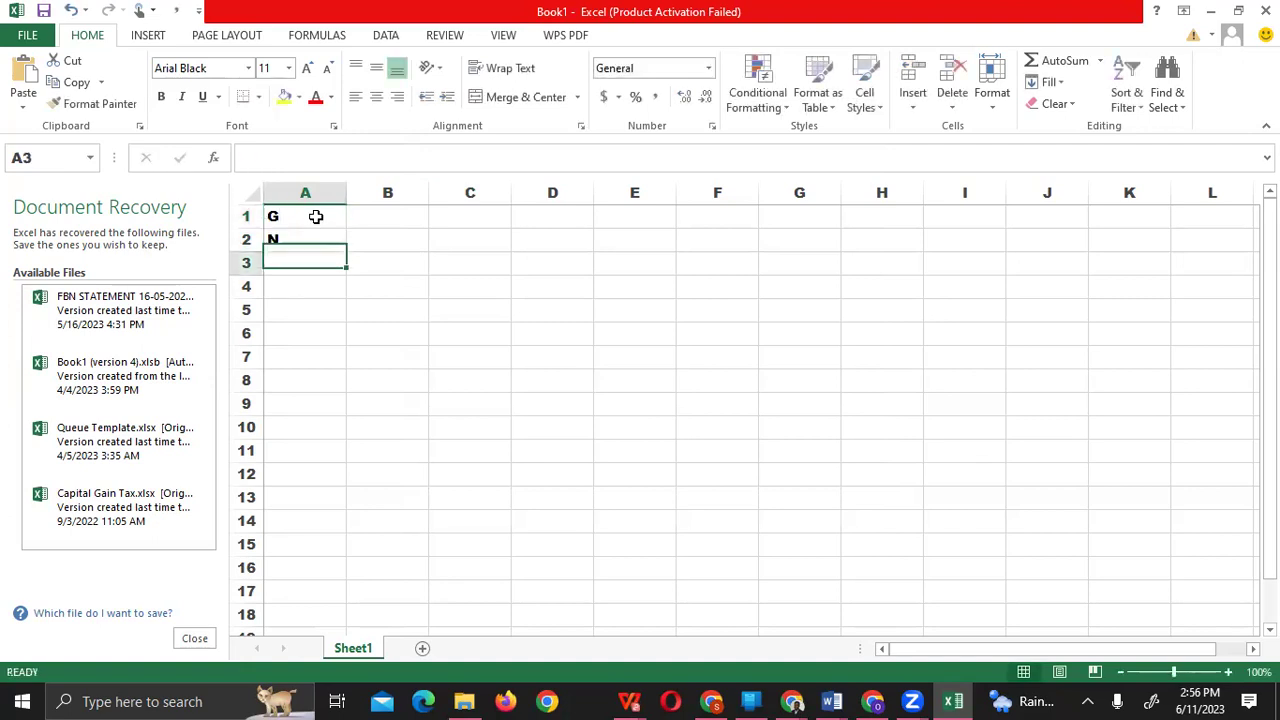
# Step: Continue the mnemonic down column A with G, D, C, A and T in cells A3 to A7
pyautogui.write('G')
pyautogui.press('Return')
pyautogui.write('D')
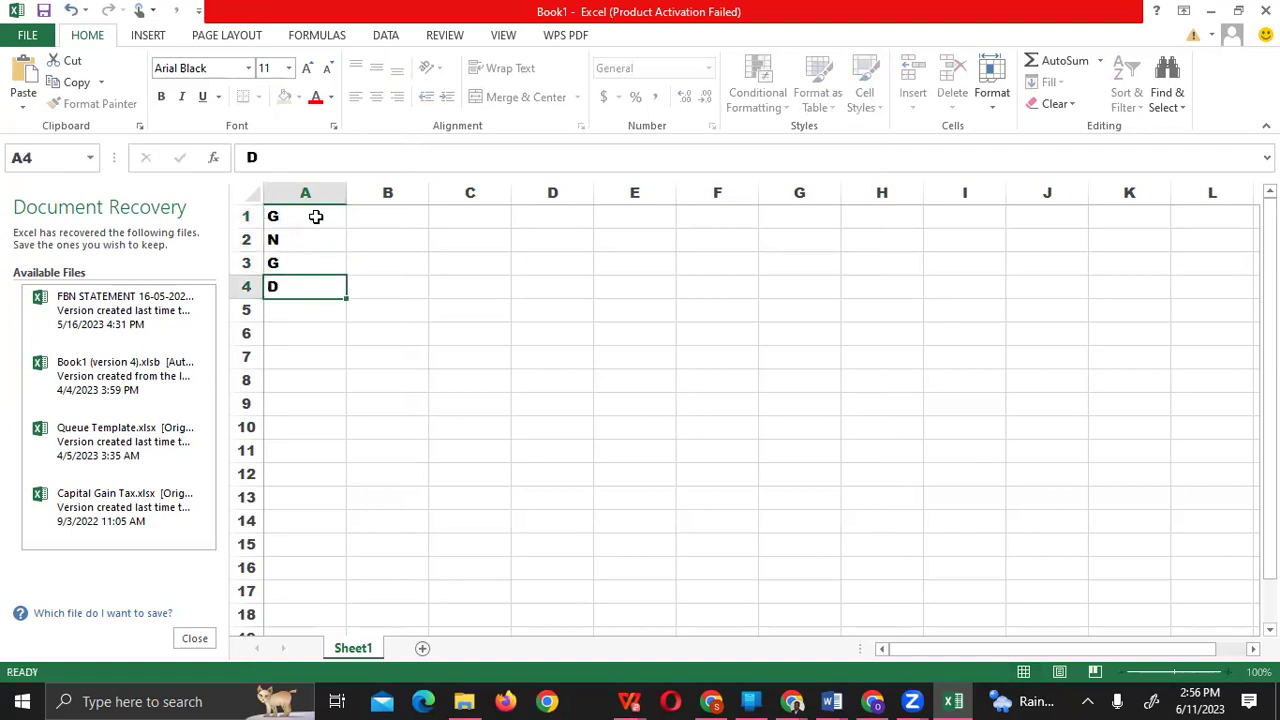
pyautogui.press('Return')
pyautogui.write('C')
pyautogui.press('Return')
pyautogui.write('A')
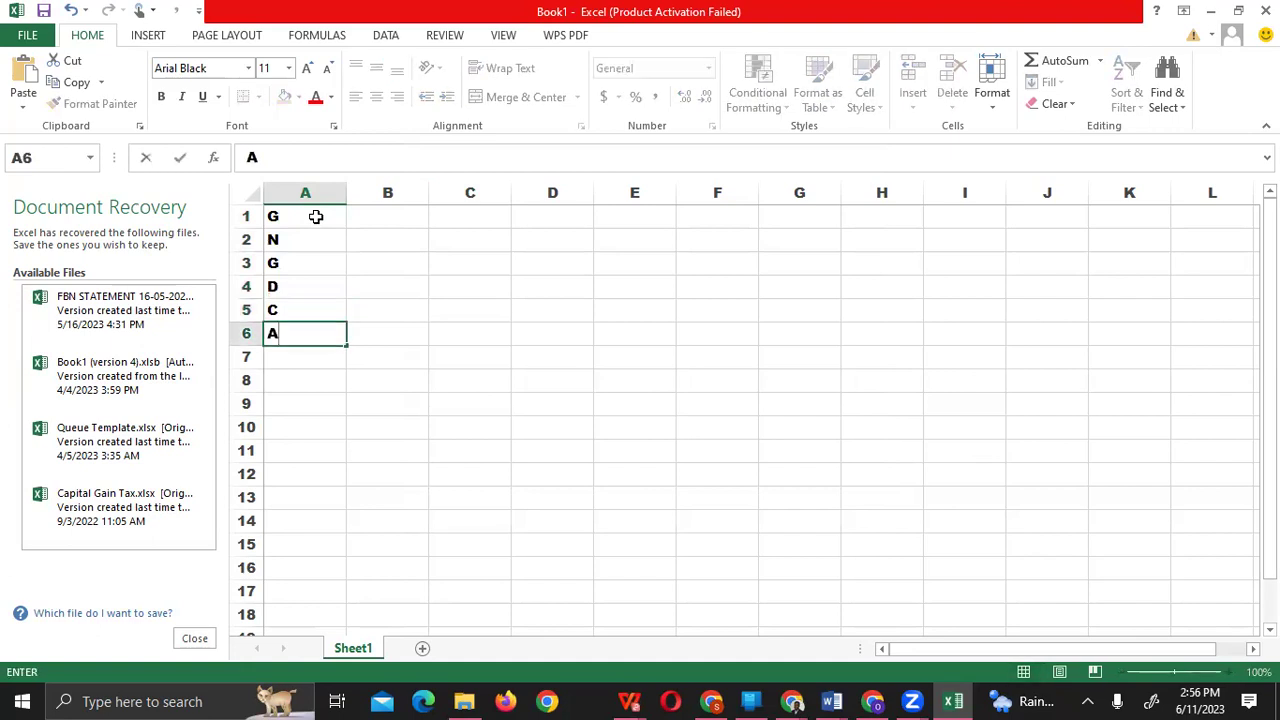
pyautogui.press('Return')
pyautogui.write('T')
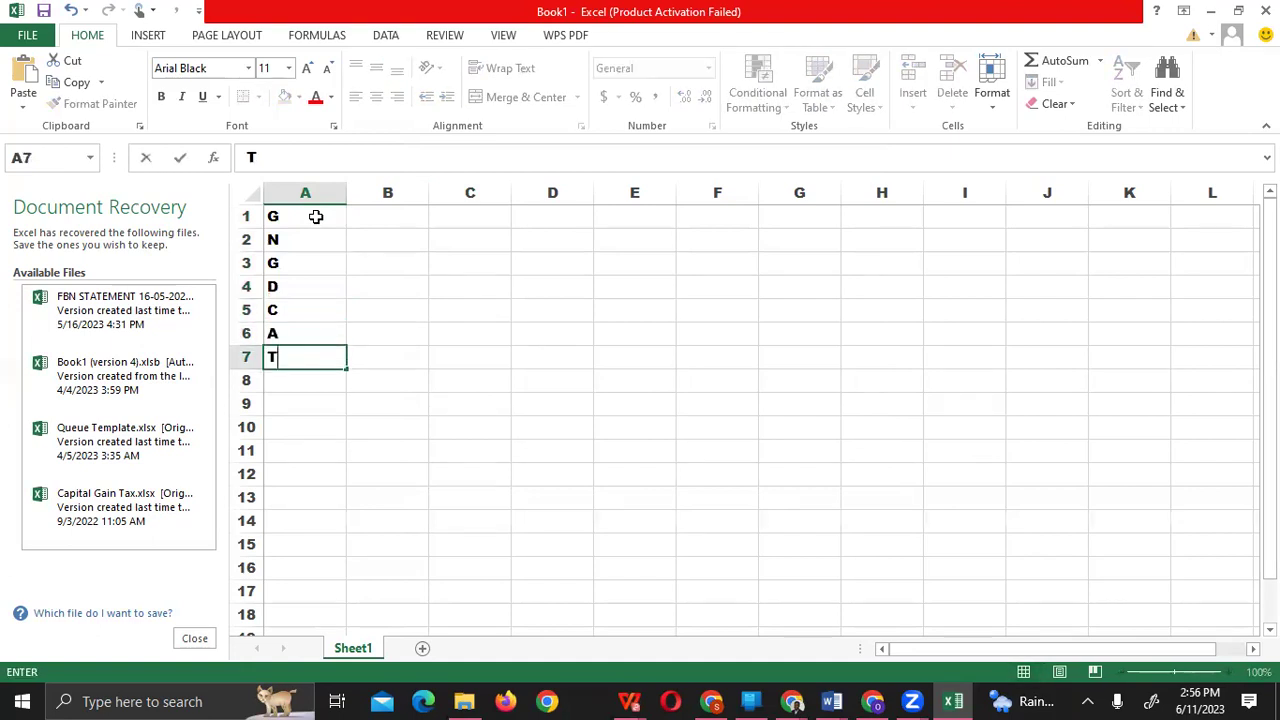
# Step: Merge and center cells B1 to F1 beside the first letter
pyautogui.press('Up')
pyautogui.press('Up')
pyautogui.press('Up')
pyautogui.press('Up')
pyautogui.press('Up')
pyautogui.press('Up')
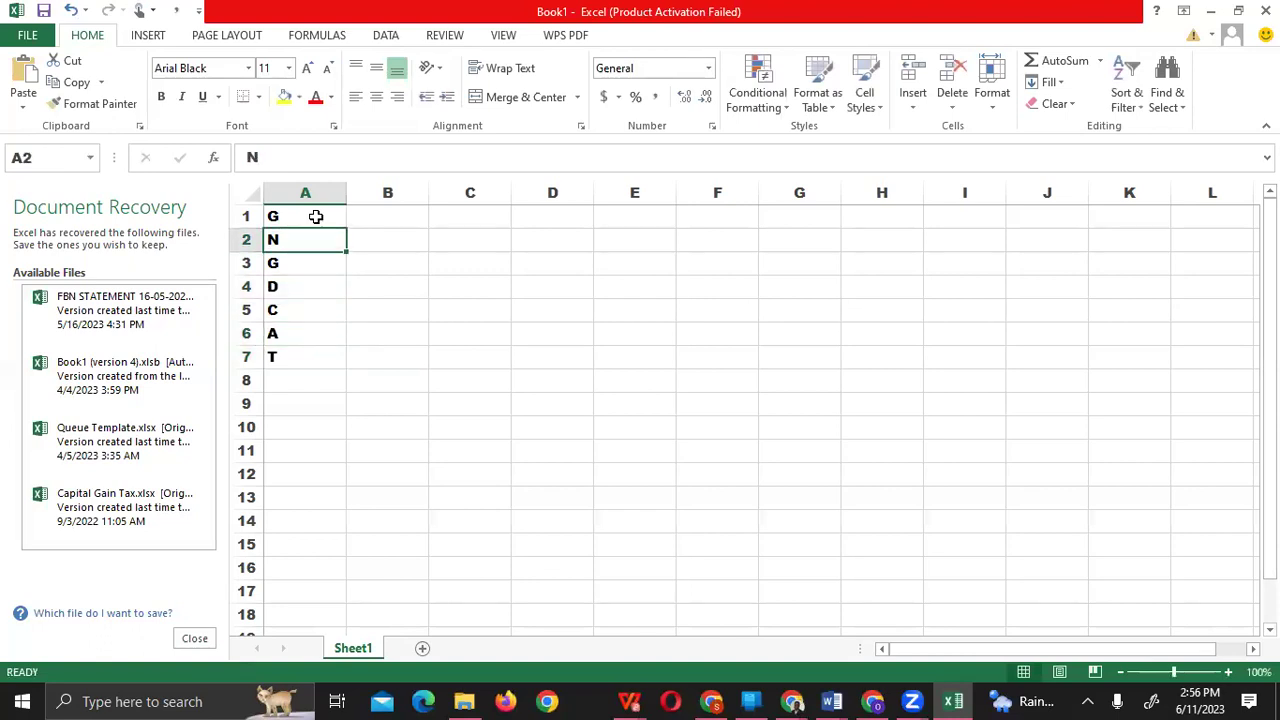
pyautogui.press('Right')
pyautogui.hotkey('shift', 'Right')
pyautogui.hotkey('shift', 'Right')
pyautogui.hotkey('shift', 'Right')
pyautogui.hotkey('shift', 'Right')
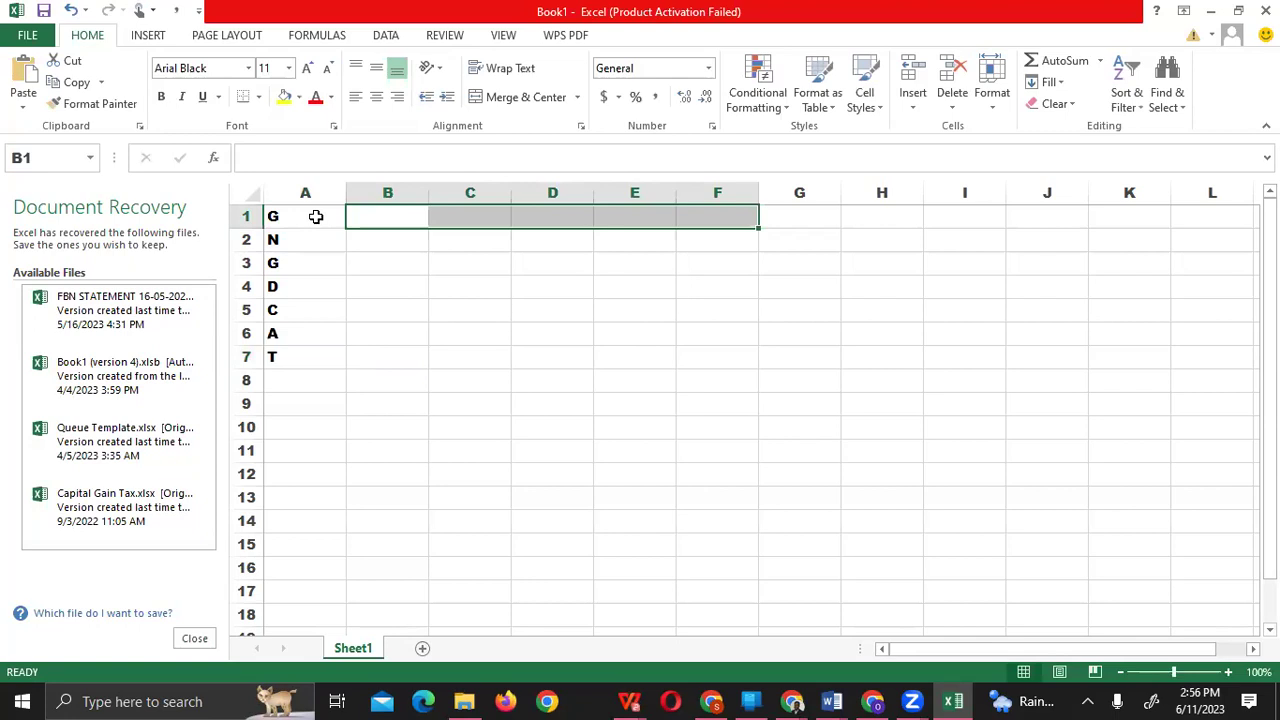
pyautogui.press('alt')
pyautogui.press('h')
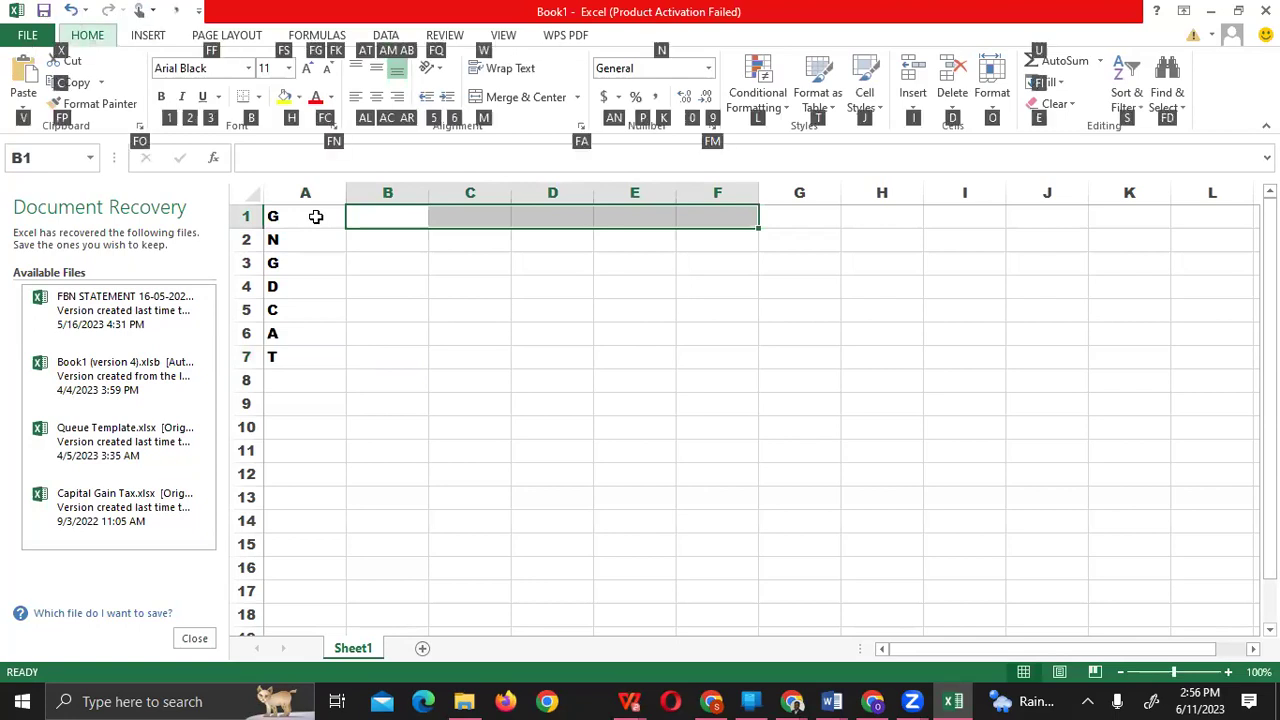
pyautogui.press('m')
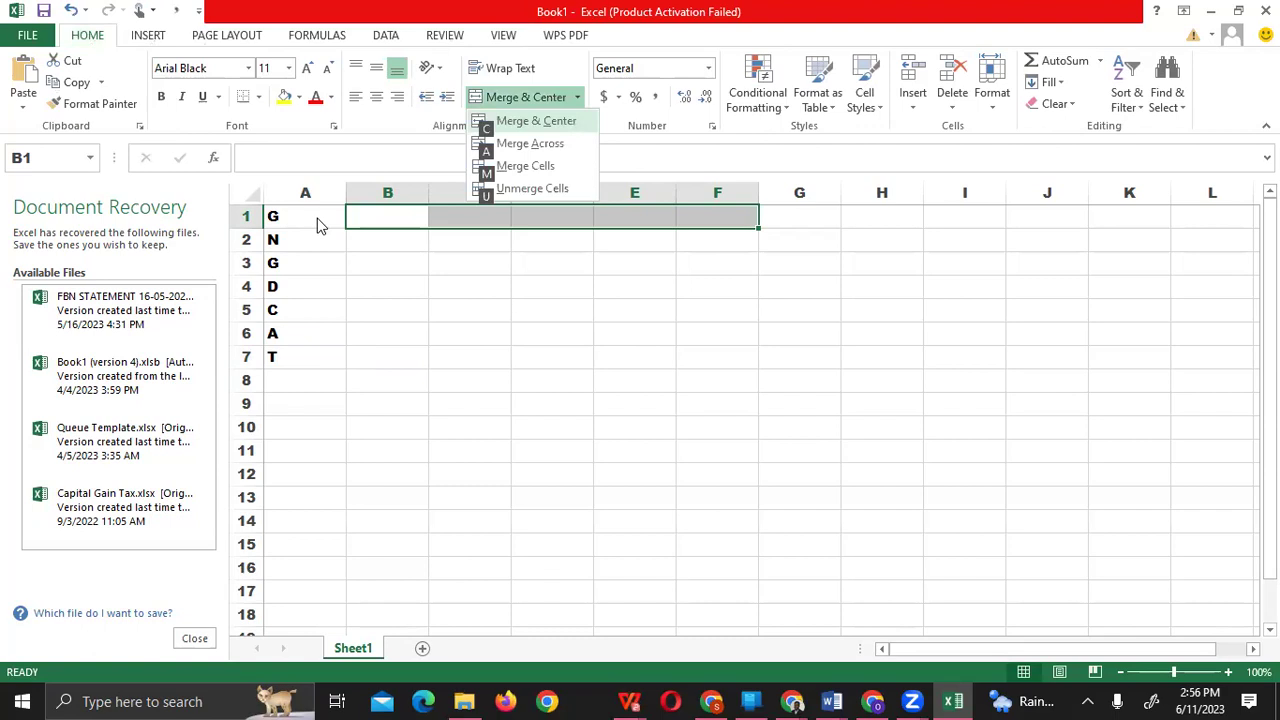
pyautogui.press('c')
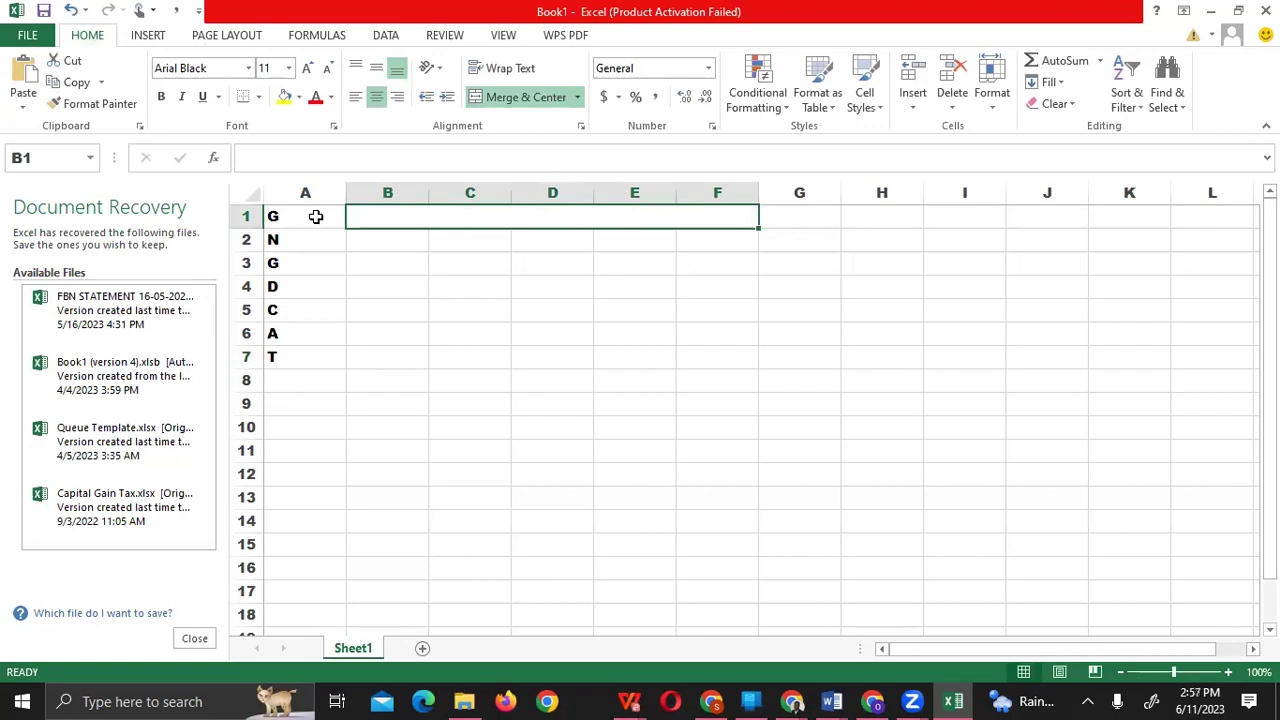
# Step: Enter "Determine the Global Income" in the merged cell of row 1 and left-align it
pyautogui.write('d')
pyautogui.press('BackSpace')
pyautogui.write('Deter')
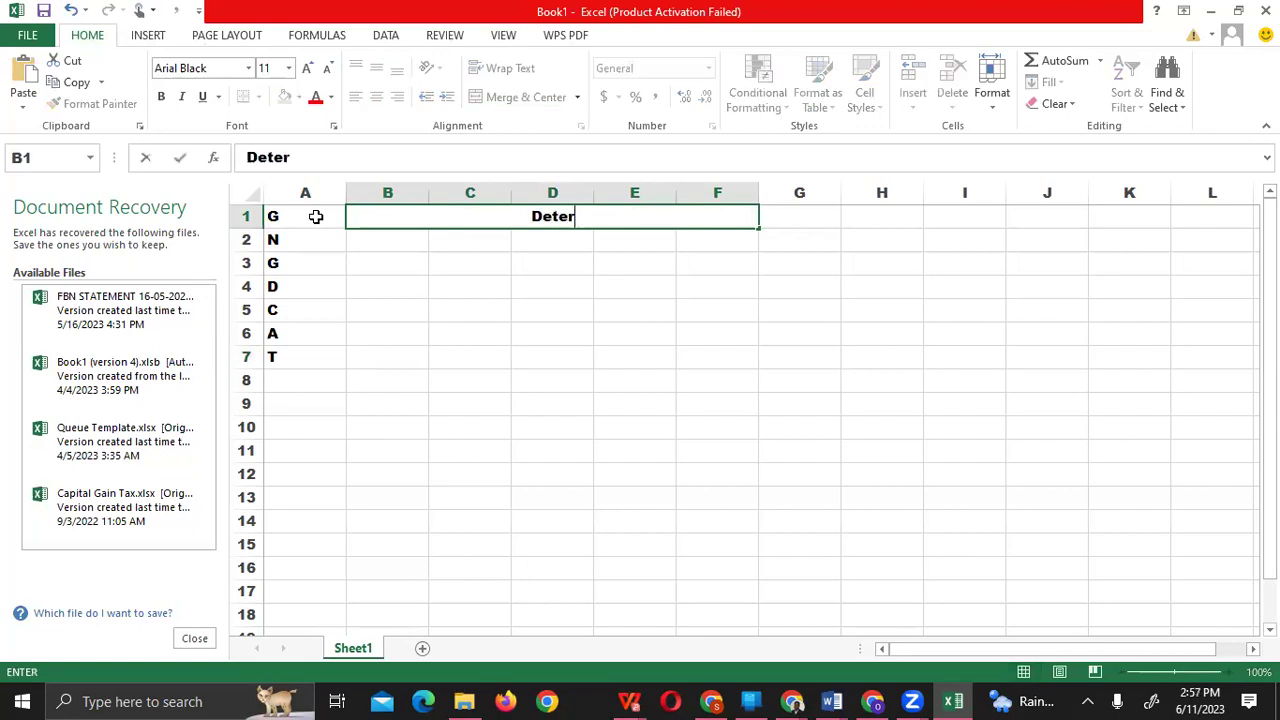
pyautogui.write('mine the ')
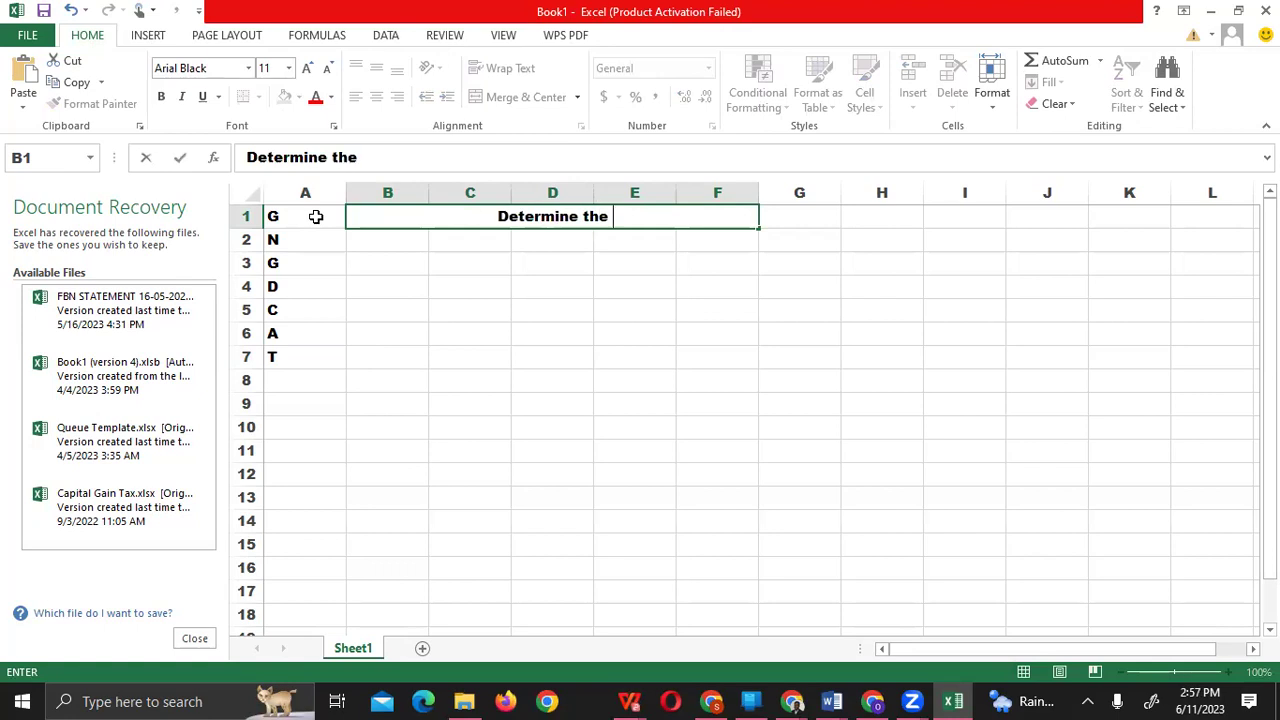
pyautogui.write('Global')
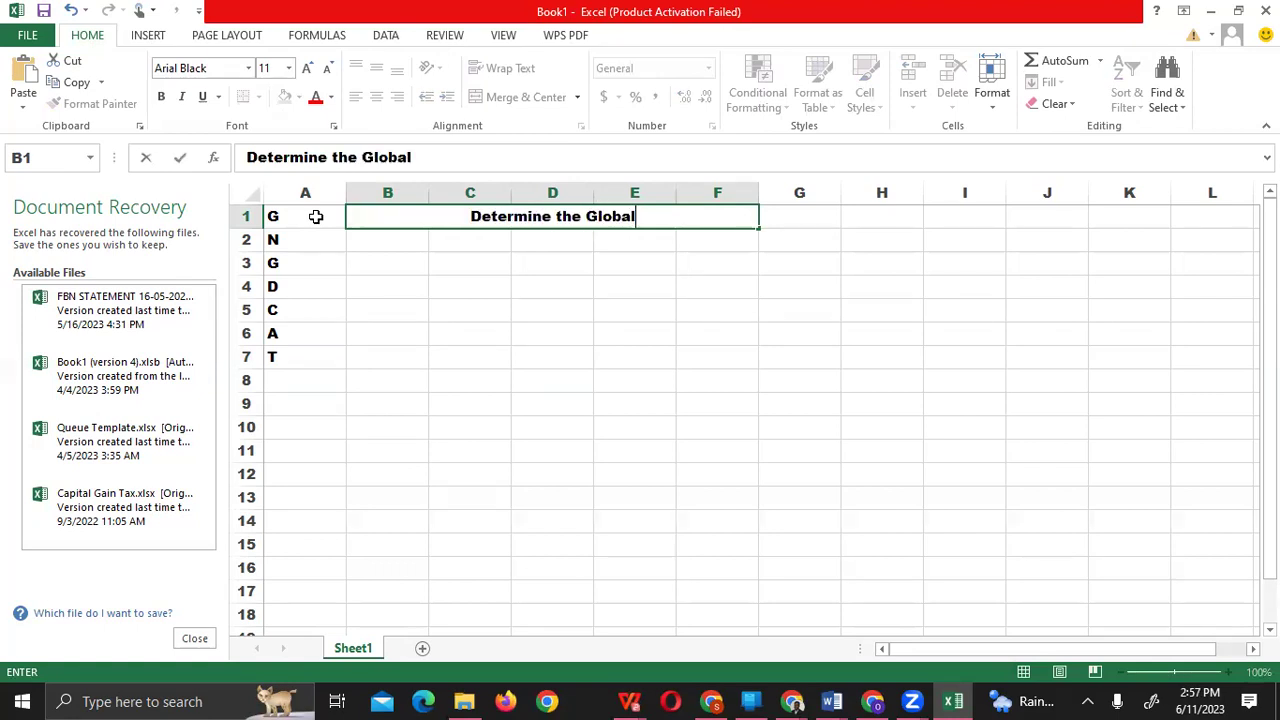
pyautogui.write(' Income')
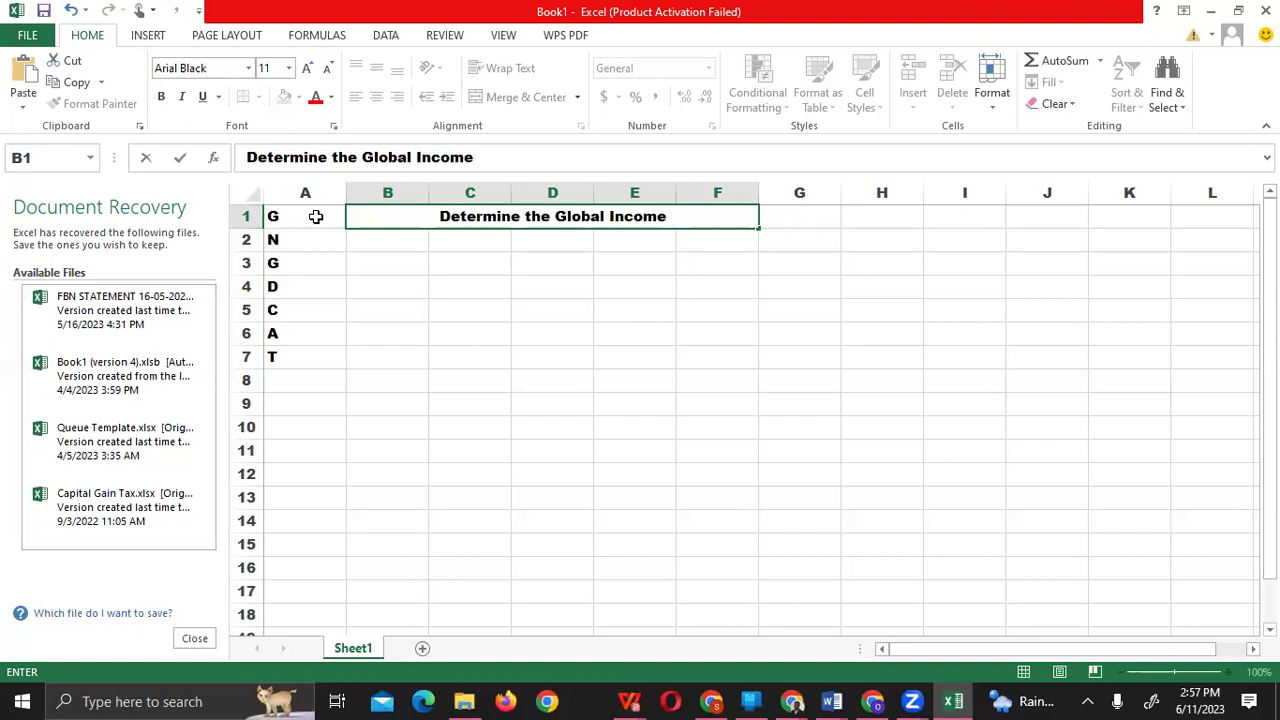
pyautogui.press('Return')
pyautogui.press('Up')
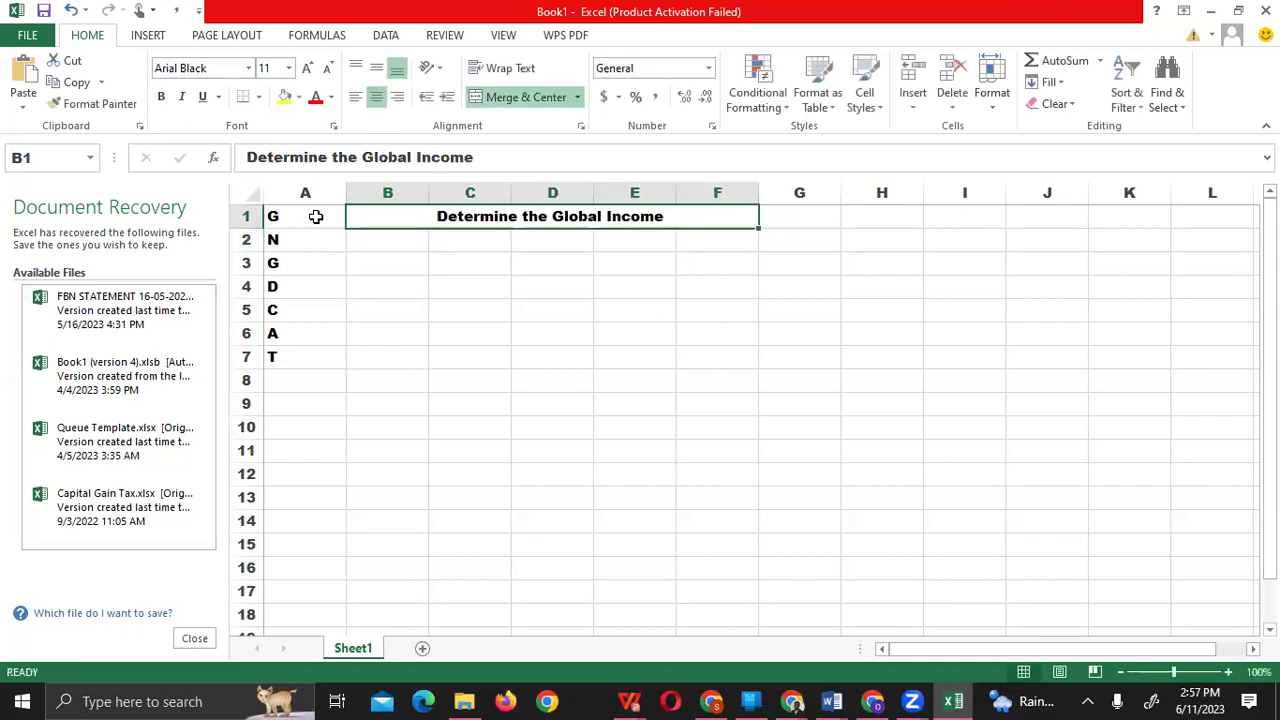
pyautogui.click(355, 97)
pyautogui.click(413, 243)
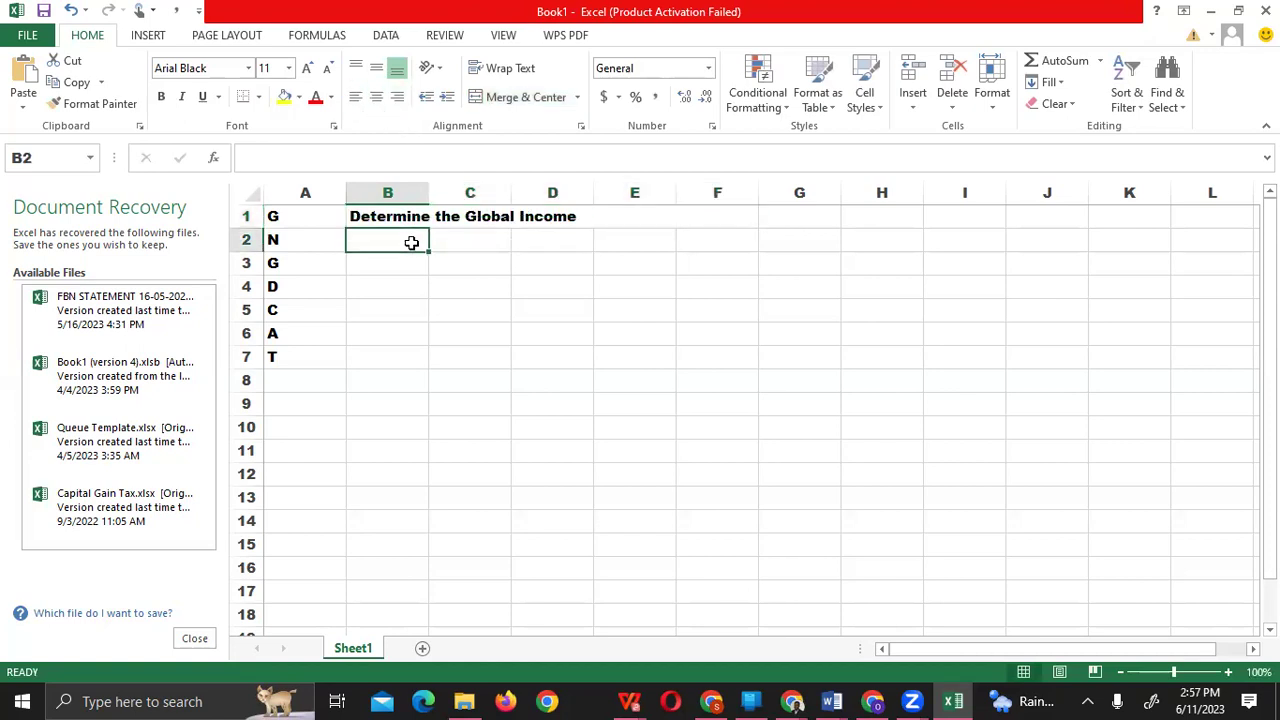
pyautogui.hotkey('shift', 'Right')
pyautogui.hotkey('shift', 'Right')
pyautogui.hotkey('shift', 'Right')
pyautogui.hotkey('shift', 'Right')
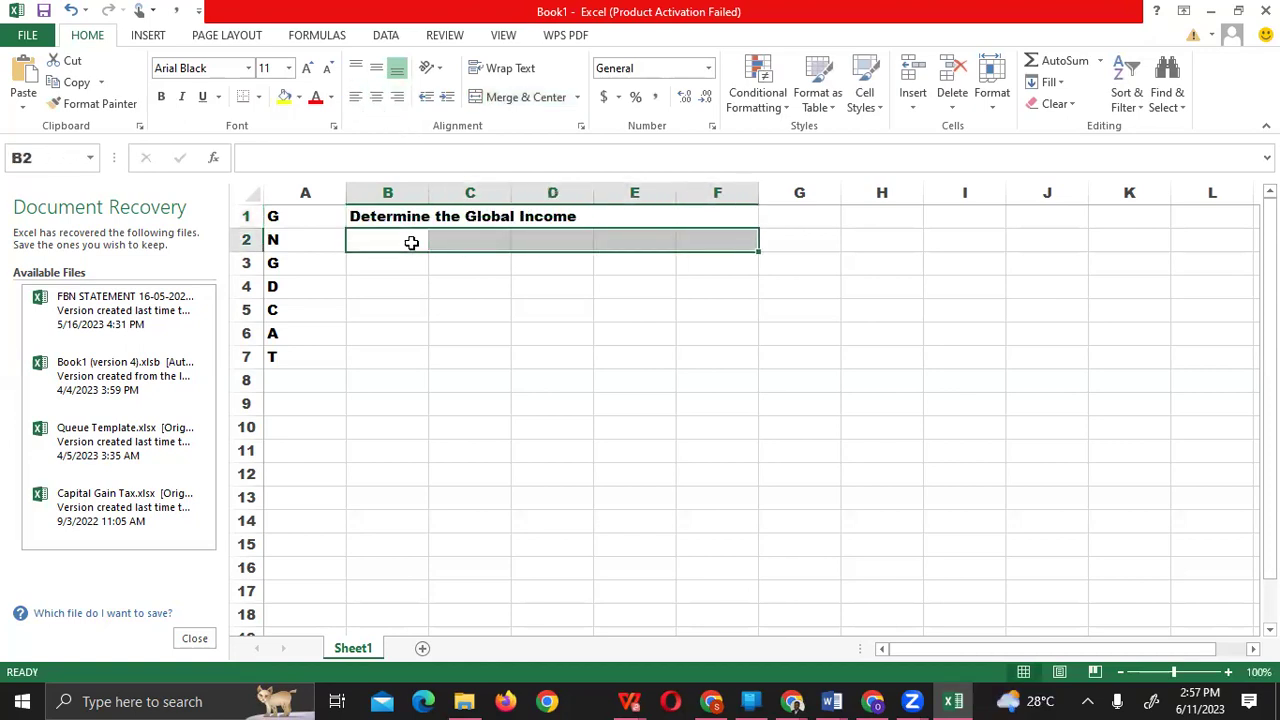
pyautogui.hotkey('alt', 'h')
pyautogui.press('n')
pyautogui.write('h')
pyautogui.press('BackSpace')
pyautogui.click(457, 311)
# Step: Merge and center cells B2 to F2 beside the letter N
pyautogui.click(392, 245)
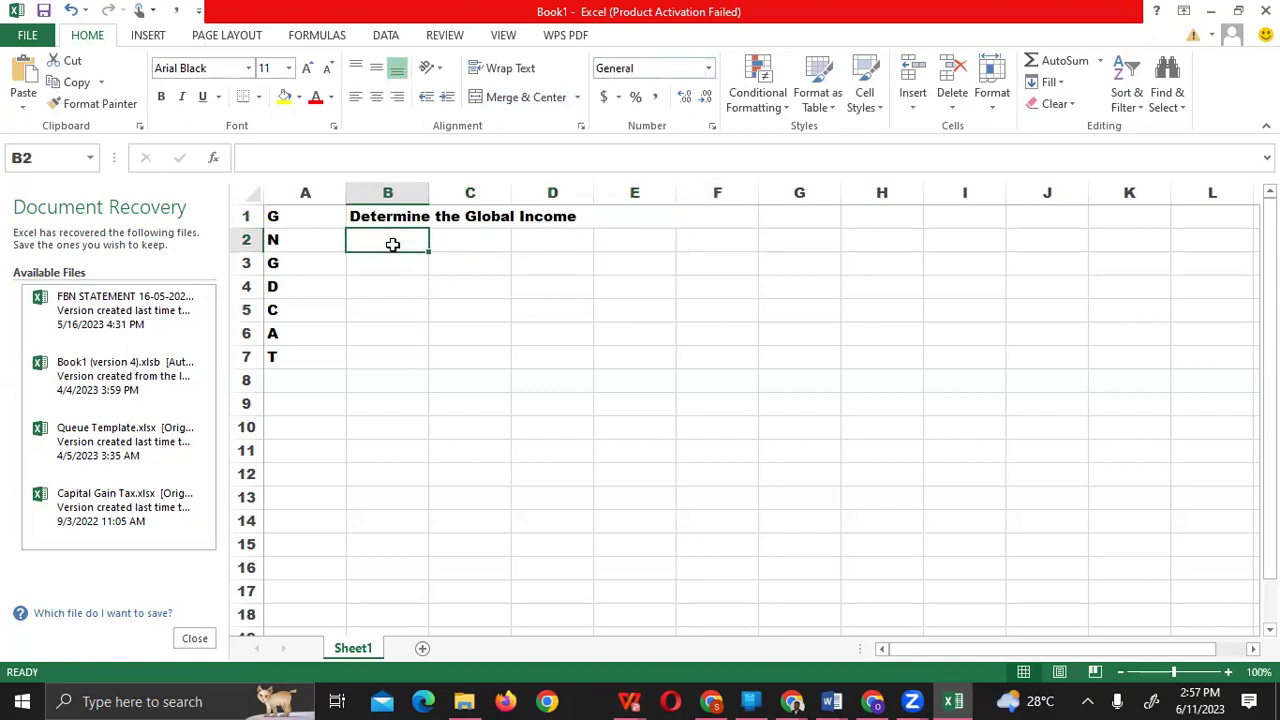
pyautogui.hotkey('shift', 'Right')
pyautogui.hotkey('shift', 'Right')
pyautogui.hotkey('shift', 'Right')
pyautogui.hotkey('shift', 'Right')
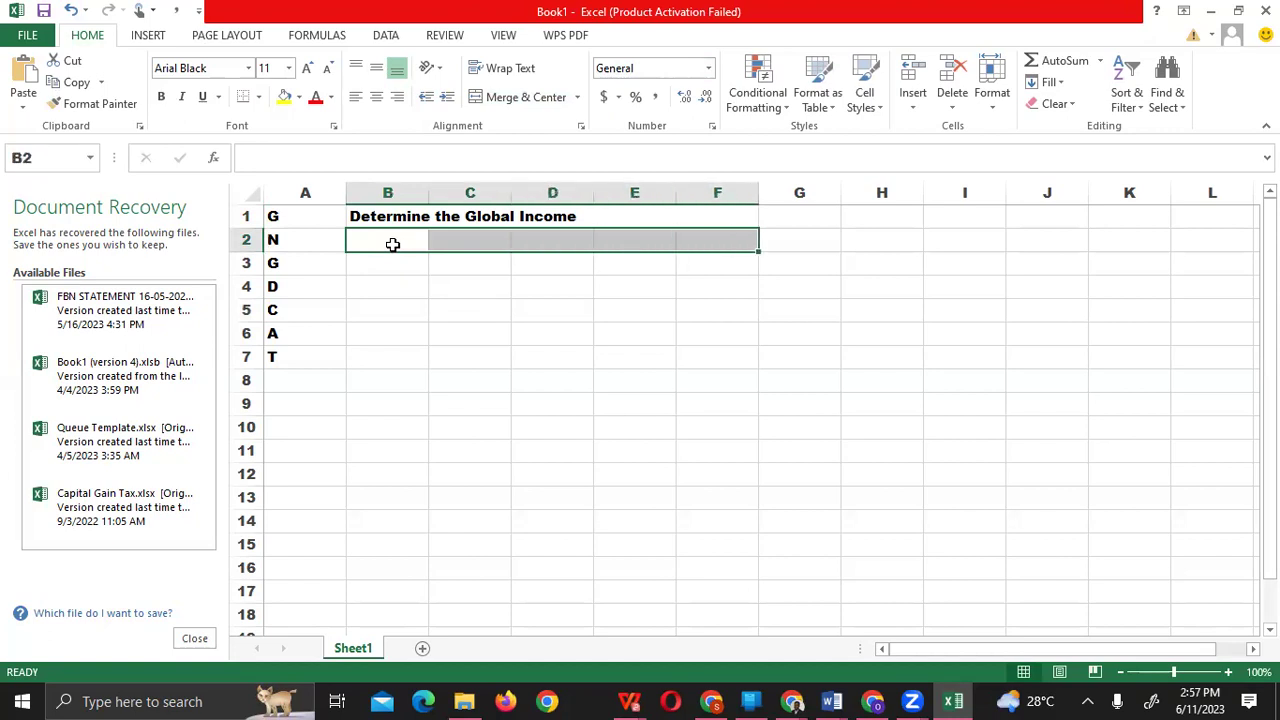
pyautogui.press('alt')
pyautogui.press('h')
pyautogui.press('m')
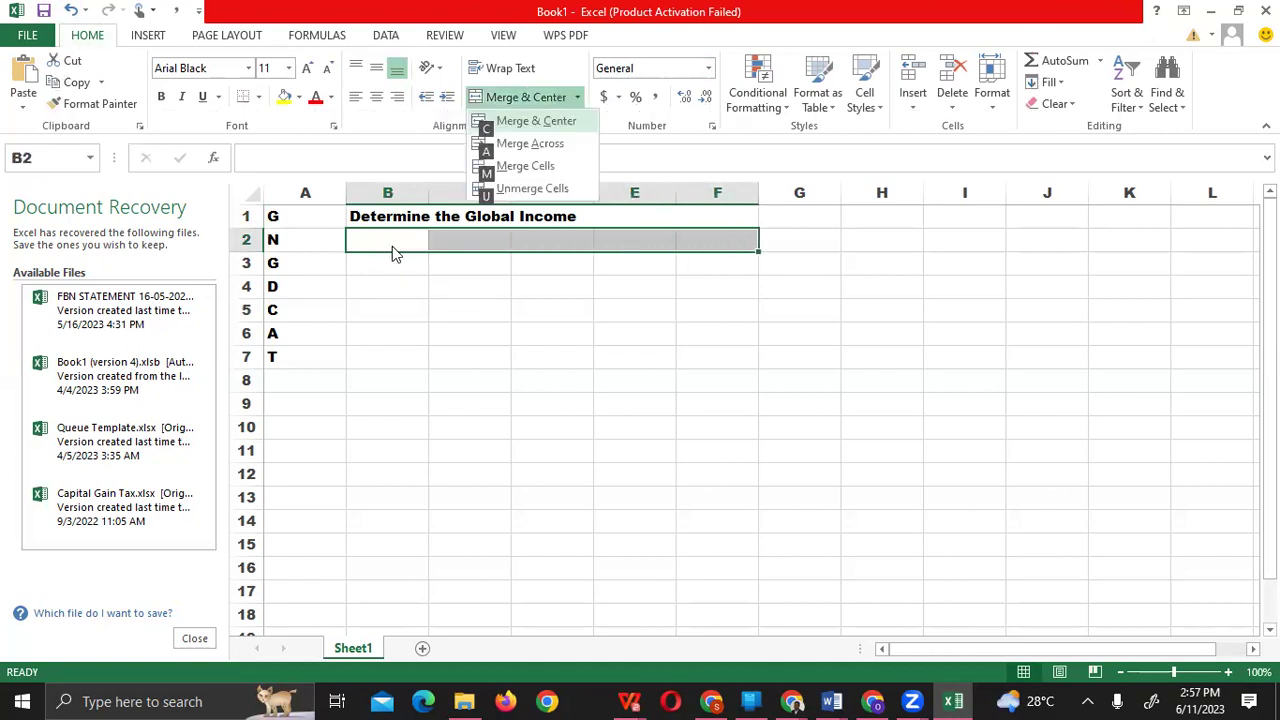
pyautogui.press('c')
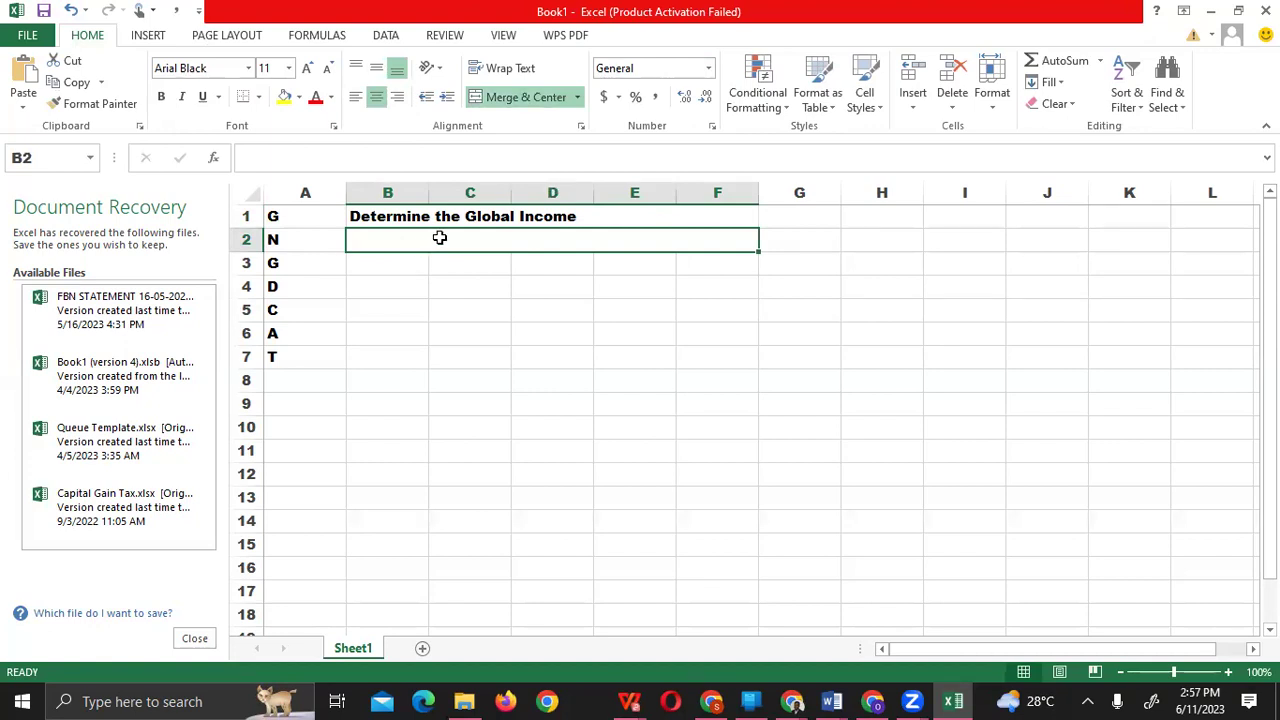
# Step: Enter "Determine the Nigeria Income" in the merged cell of row 2 and left-align it
pyautogui.write('D')
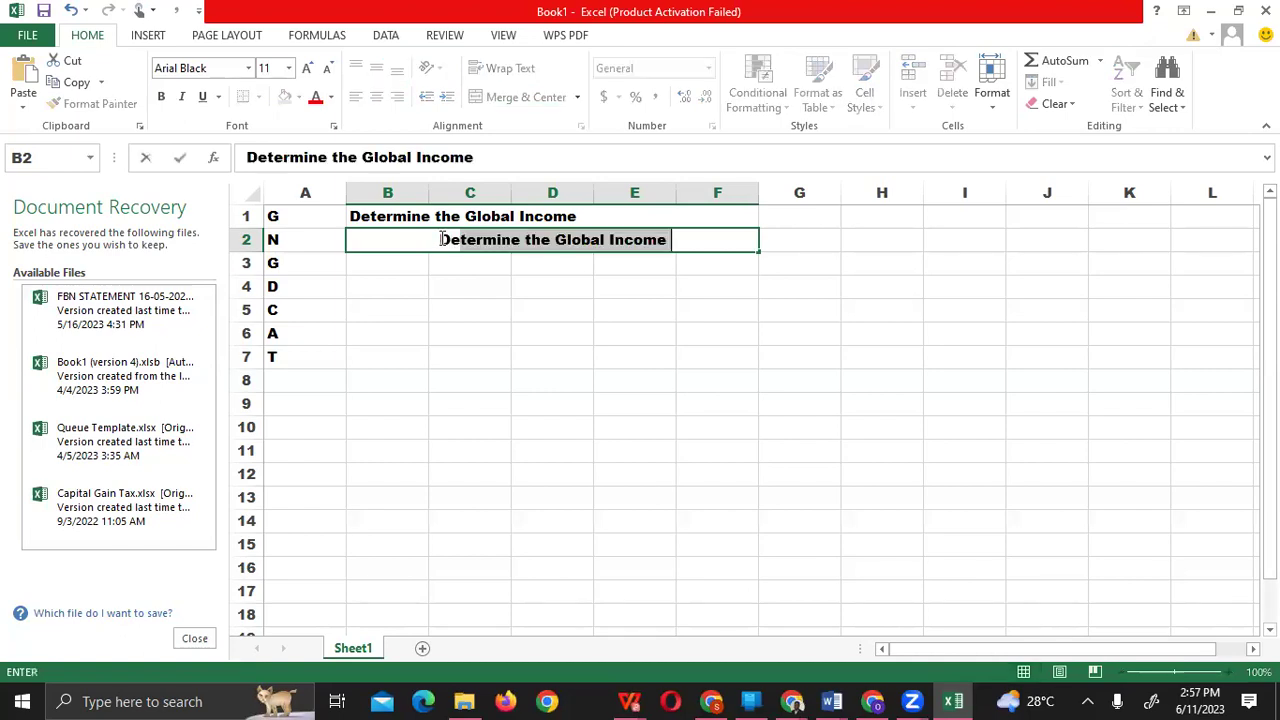
pyautogui.write('etermine ')
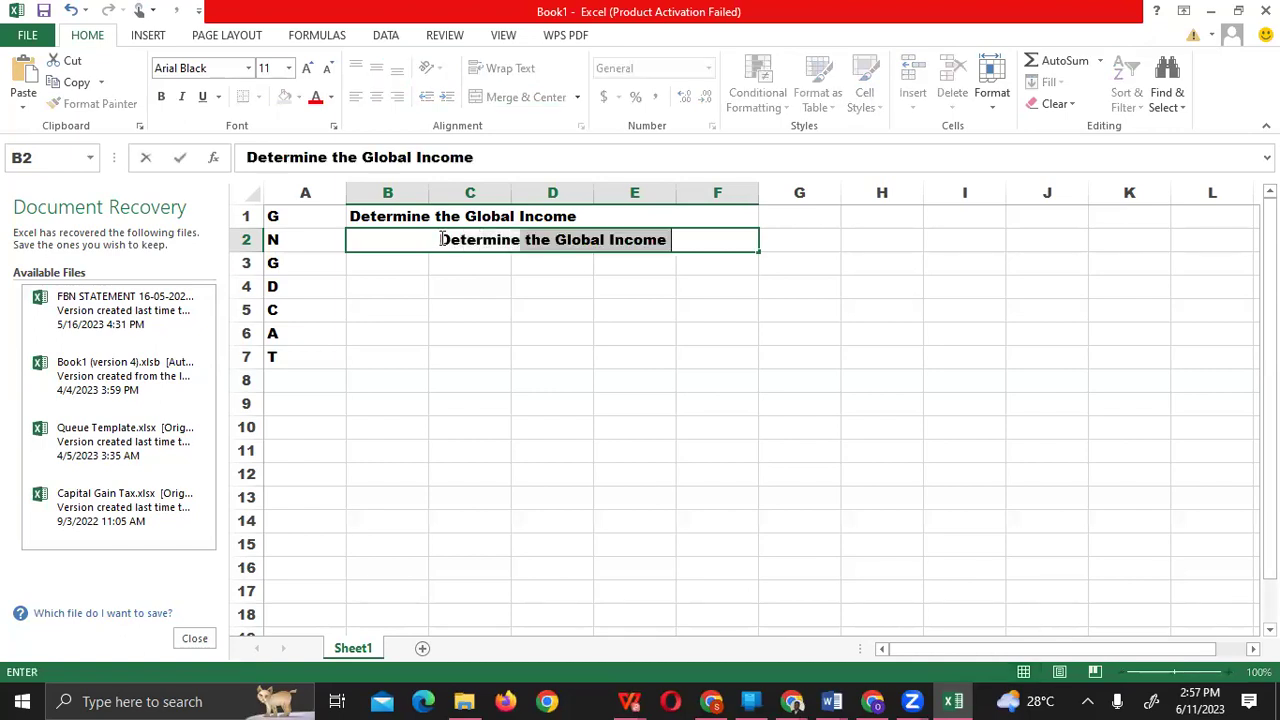
pyautogui.write('the Ni')
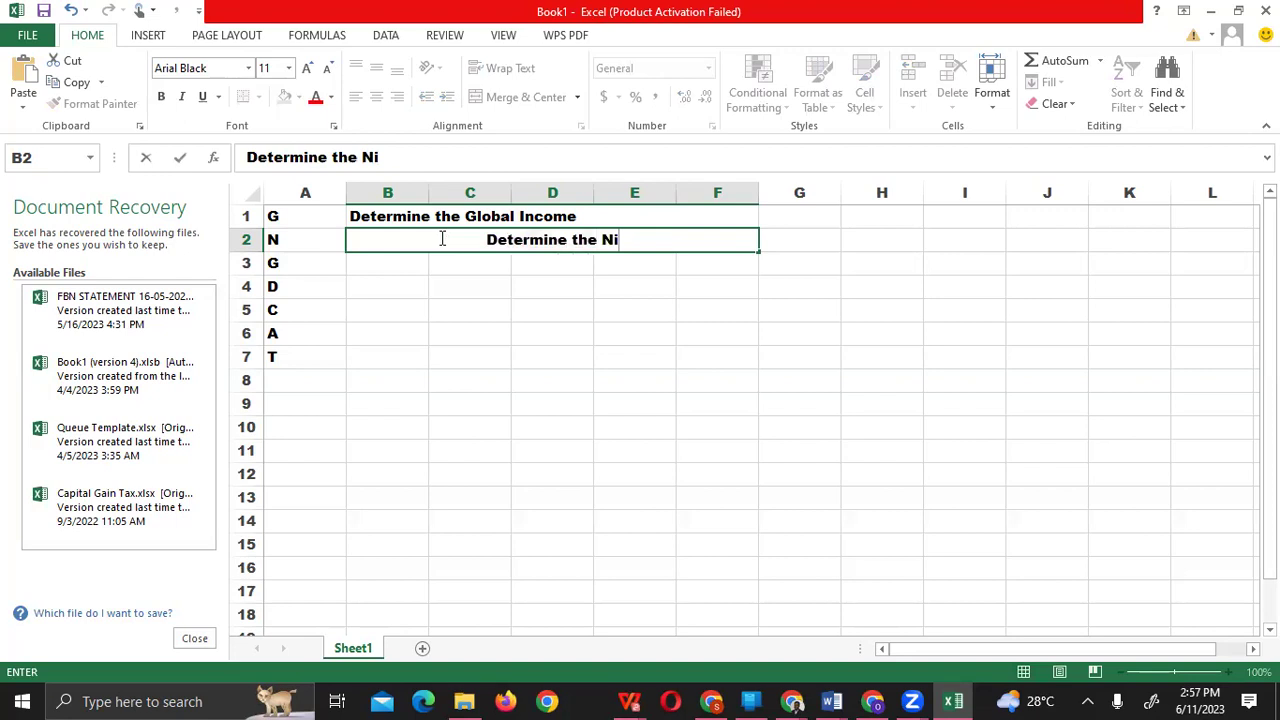
pyautogui.write('geria Income')
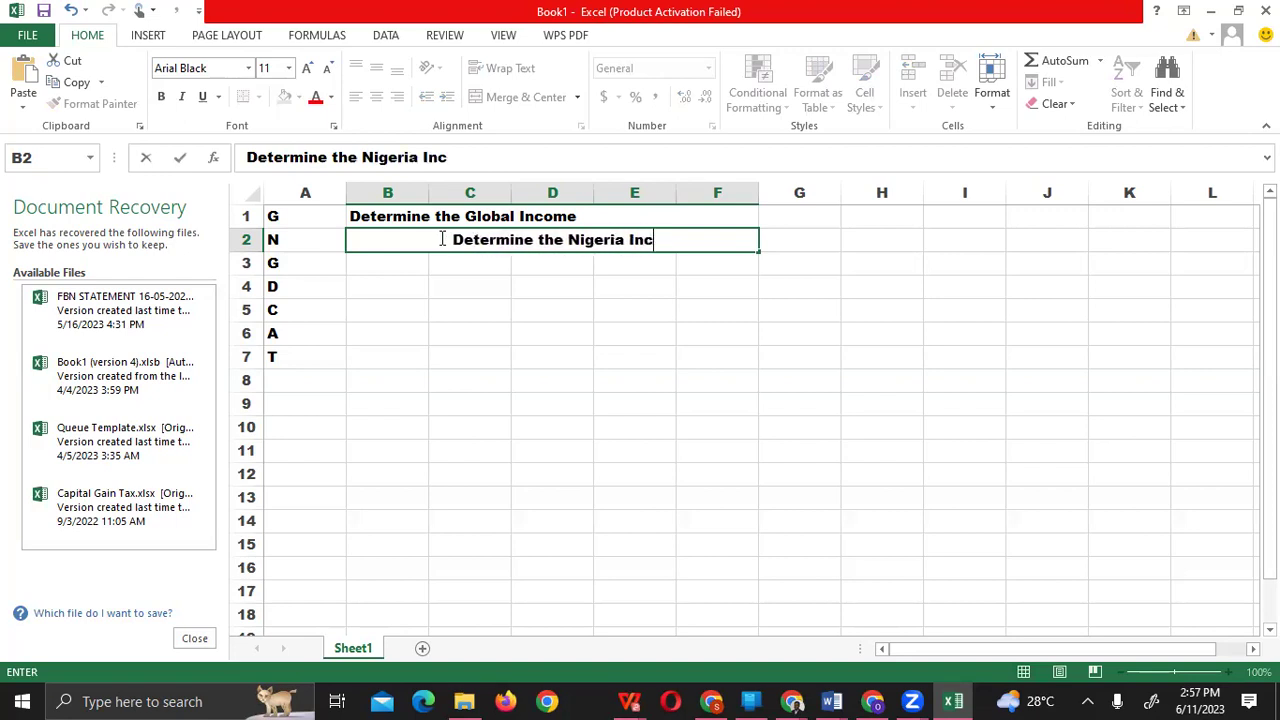
pyautogui.press('Return')
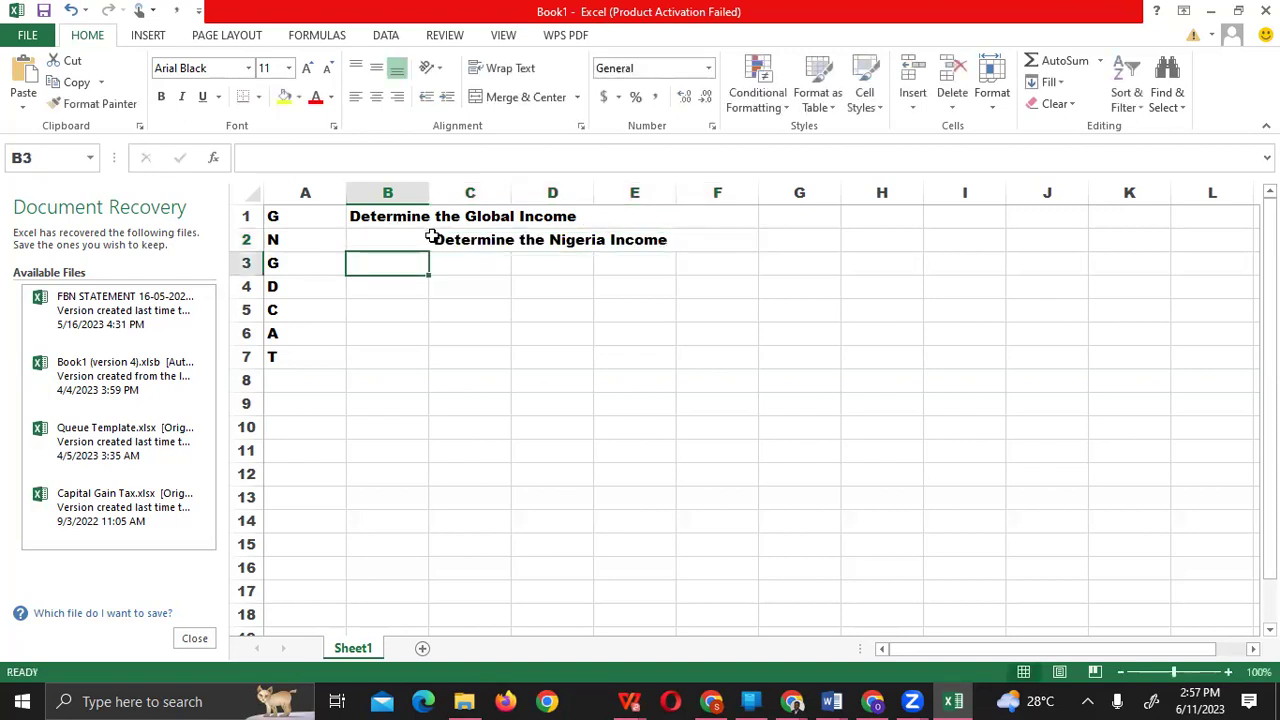
pyautogui.click(432, 237)
pyautogui.click(356, 97)
pyautogui.moveTo(472, 251); pyautogui.dragTo(477, 256)
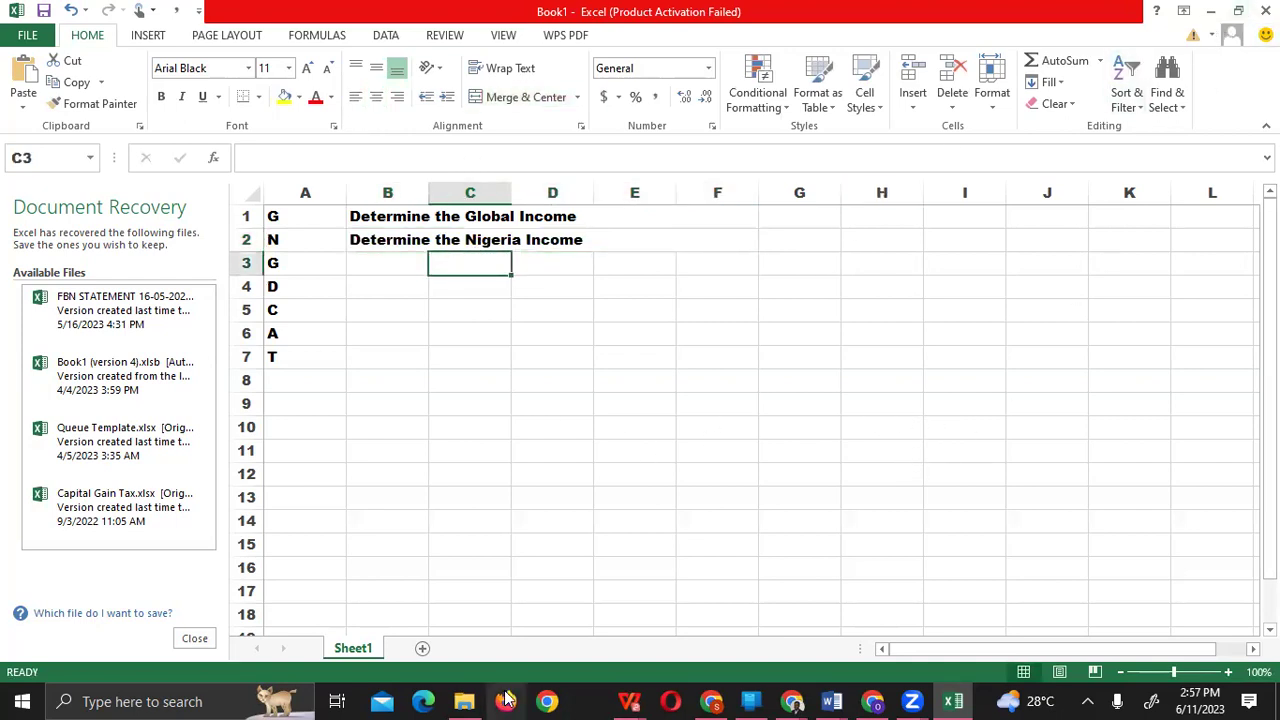
# Step: Restore the Excel and tax PDF windows to a smaller size and stretch the PDF window so both stand side by side
pyautogui.click(1238, 10)
pyautogui.hotkey('alt', 'Tab')
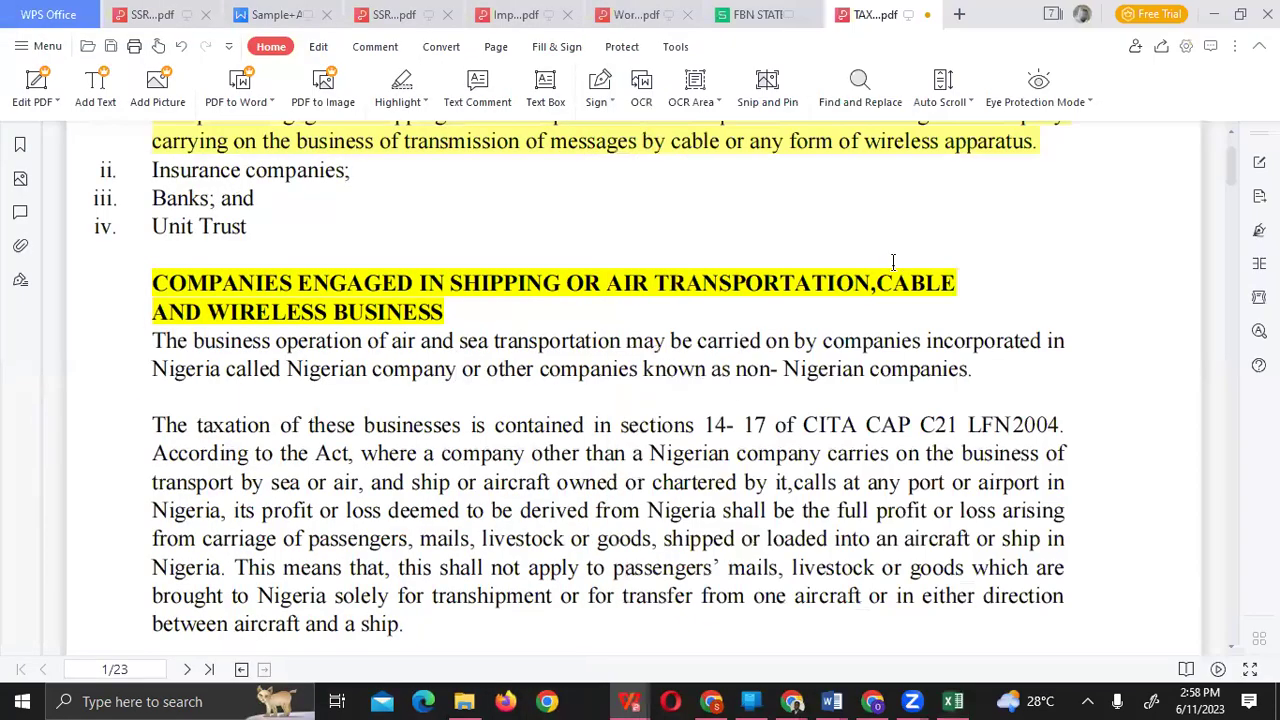
pyautogui.click(1240, 14)
pyautogui.moveTo(508, 108)
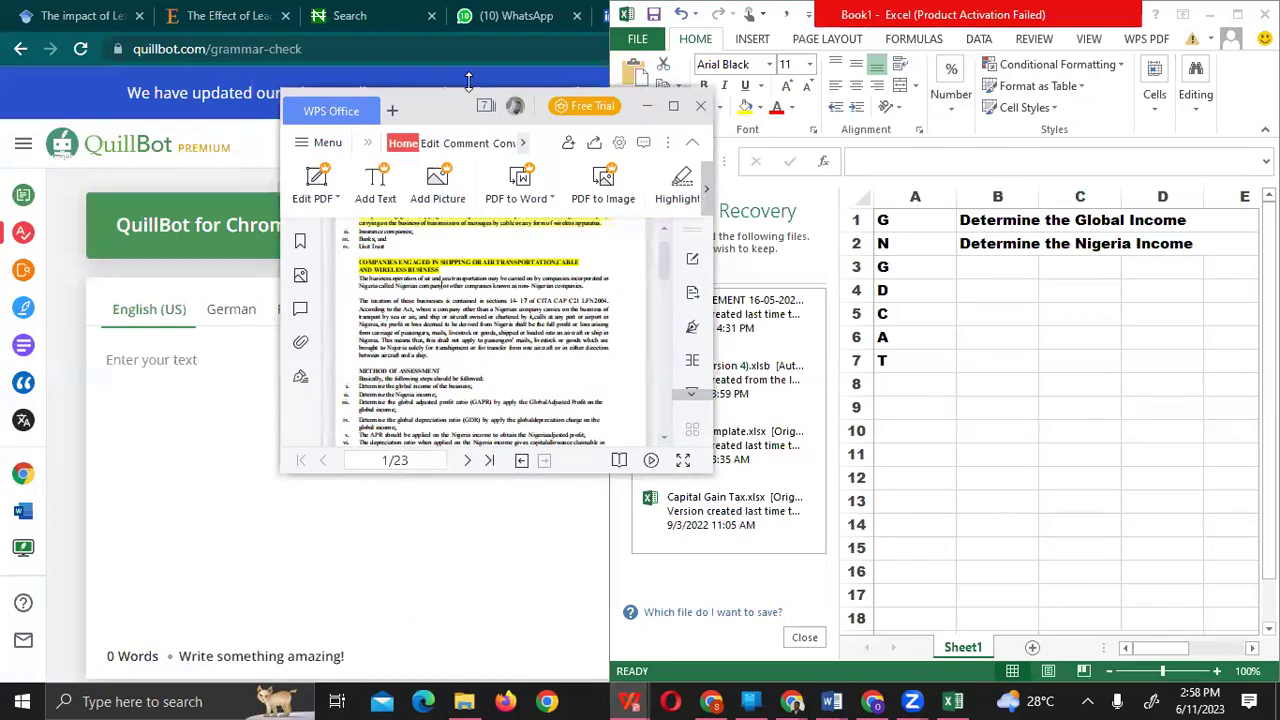
pyautogui.doubleClick(275, 258)
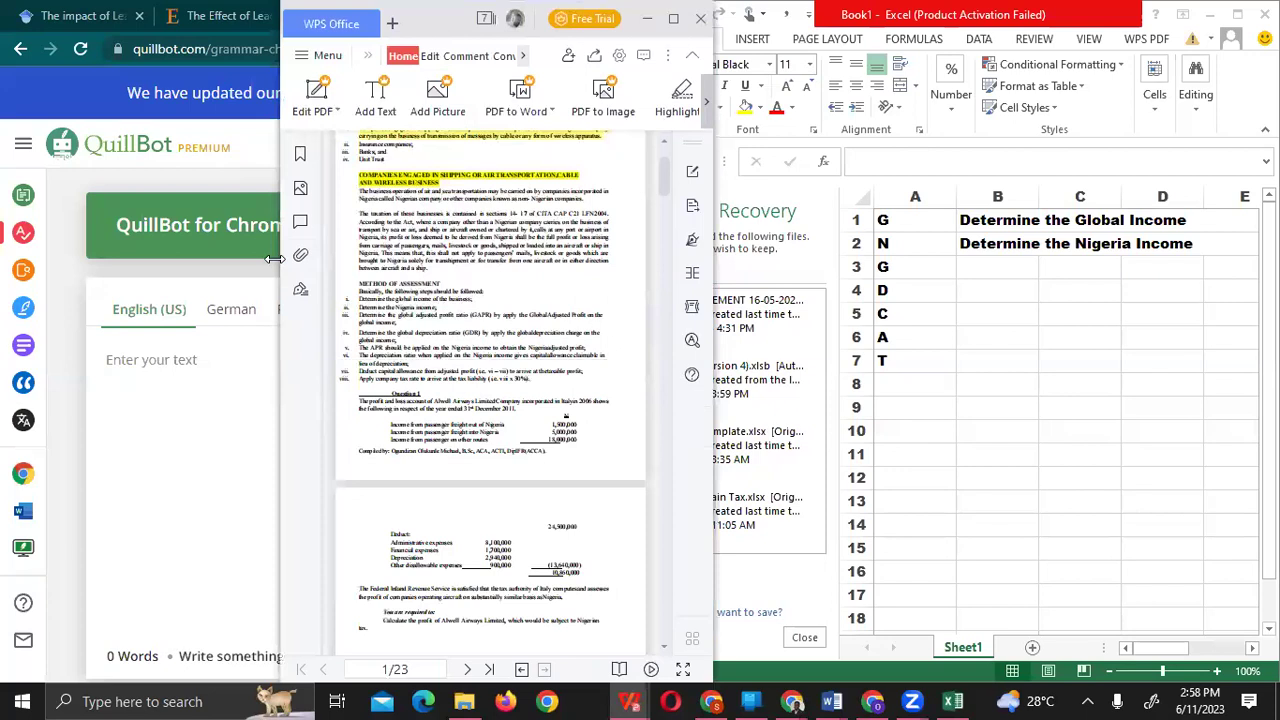
pyautogui.moveTo(275, 258); pyautogui.dragTo(0, 258)
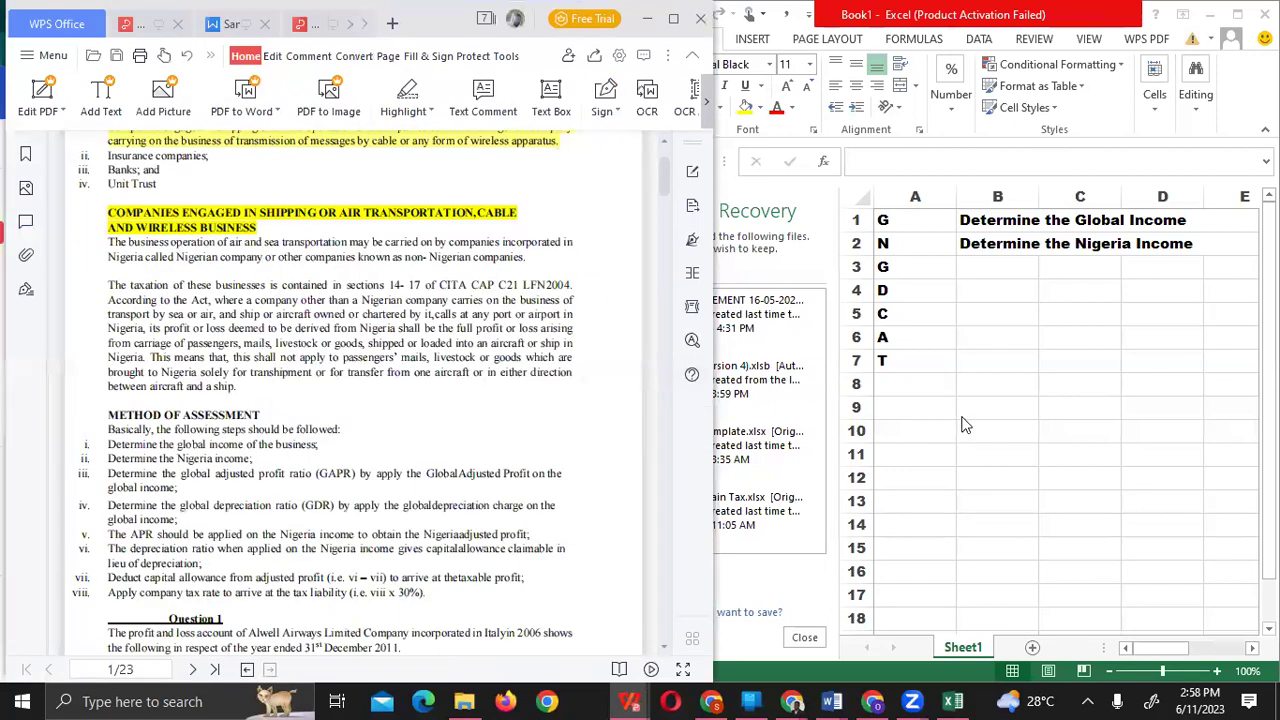
# Step: Close Excel's Document Recovery pane, keeping the recovered files available for the next start
pyautogui.click(952, 701)
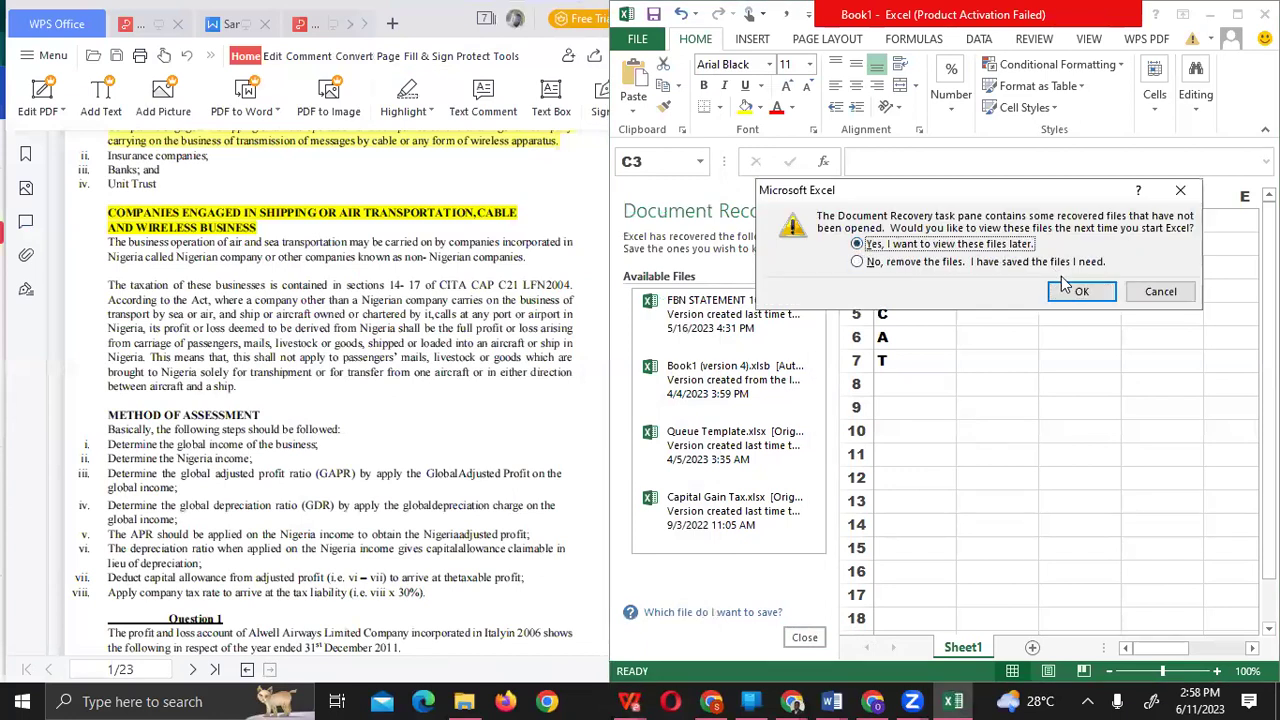
pyautogui.click(1068, 288)
pyautogui.click(933, 362)
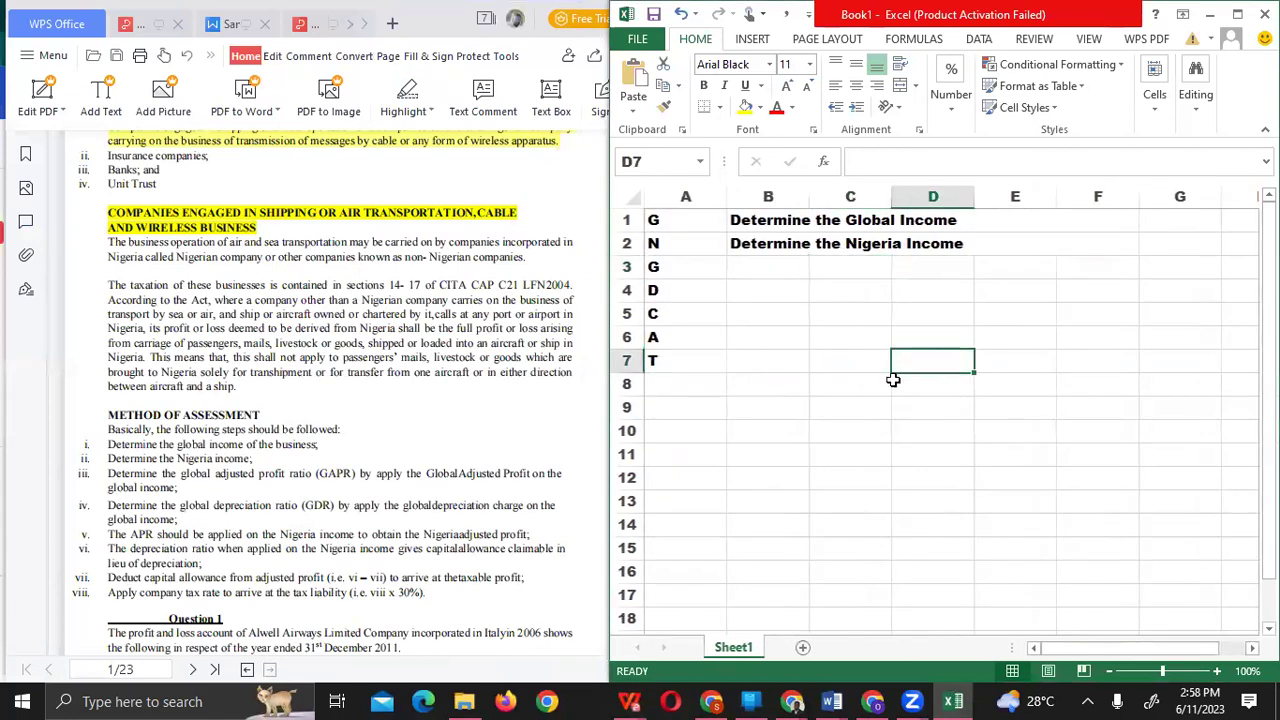
pyautogui.click(850, 362)
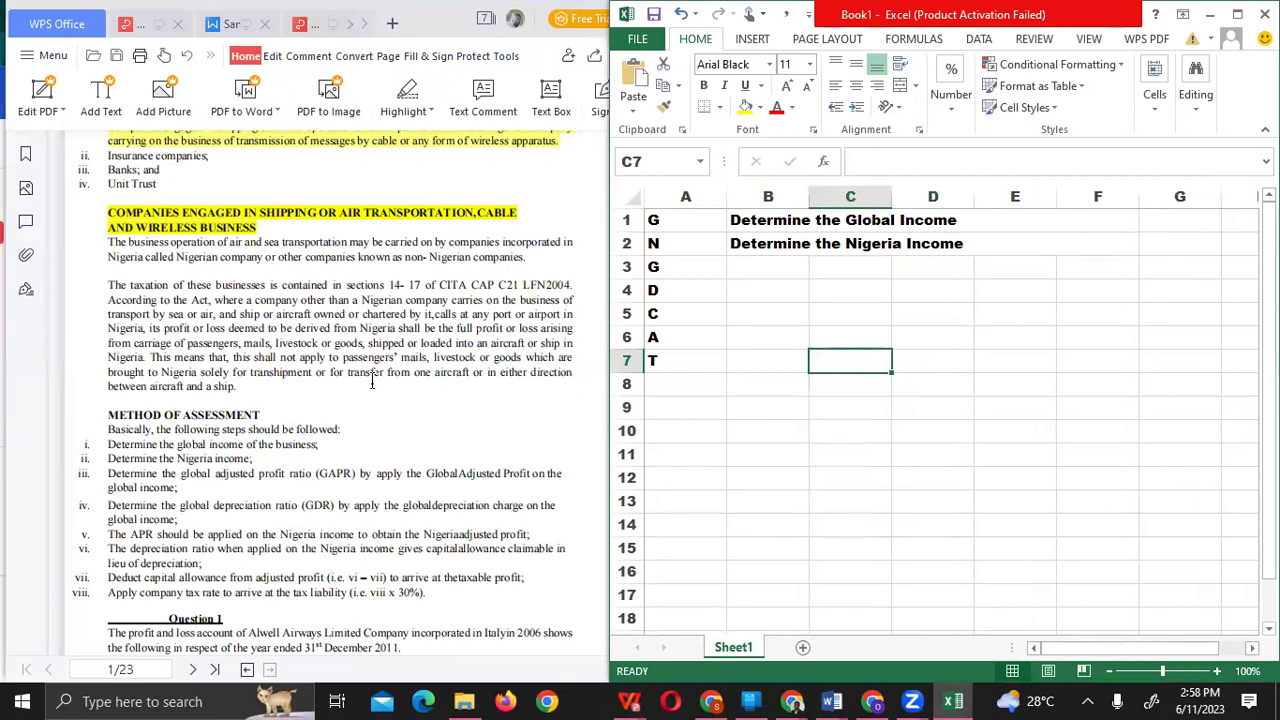
pyautogui.click(738, 288)
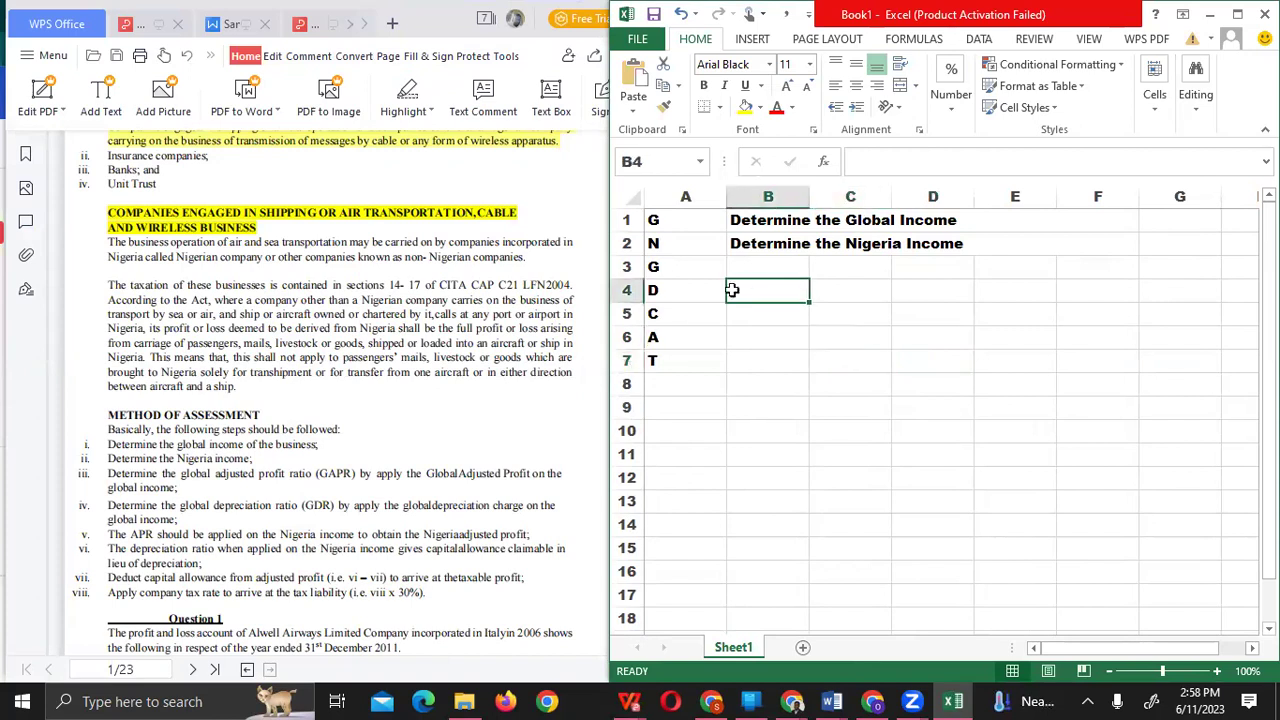
pyautogui.click(812, 252)
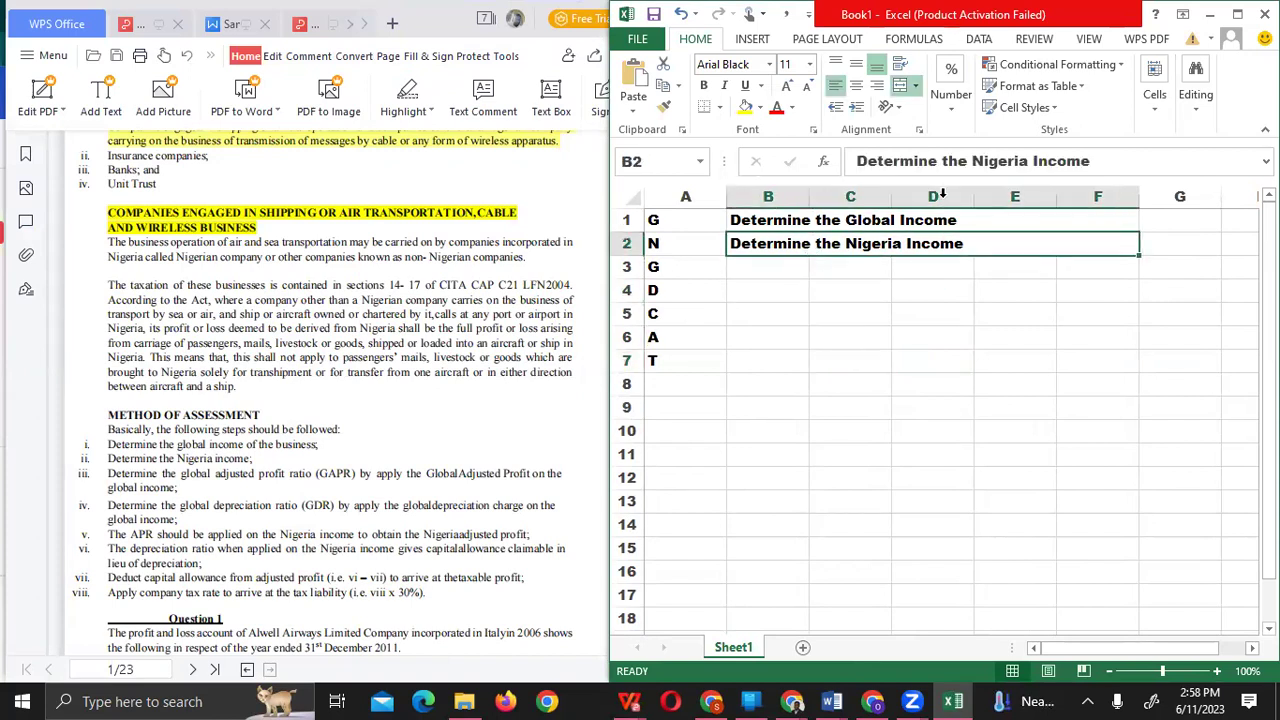
pyautogui.click(1117, 168)
pyautogui.write('How do')
pyautogui.press('BackSpace')
pyautogui.press('BackSpace')
pyautogui.press('BackSpace')
pyautogui.press('BackSpace')
pyautogui.press('BackSpace')
pyautogui.press('BackSpace')
pyautogui.press('BackSpace')
pyautogui.press('BackSpace')
pyautogui.press('Return')
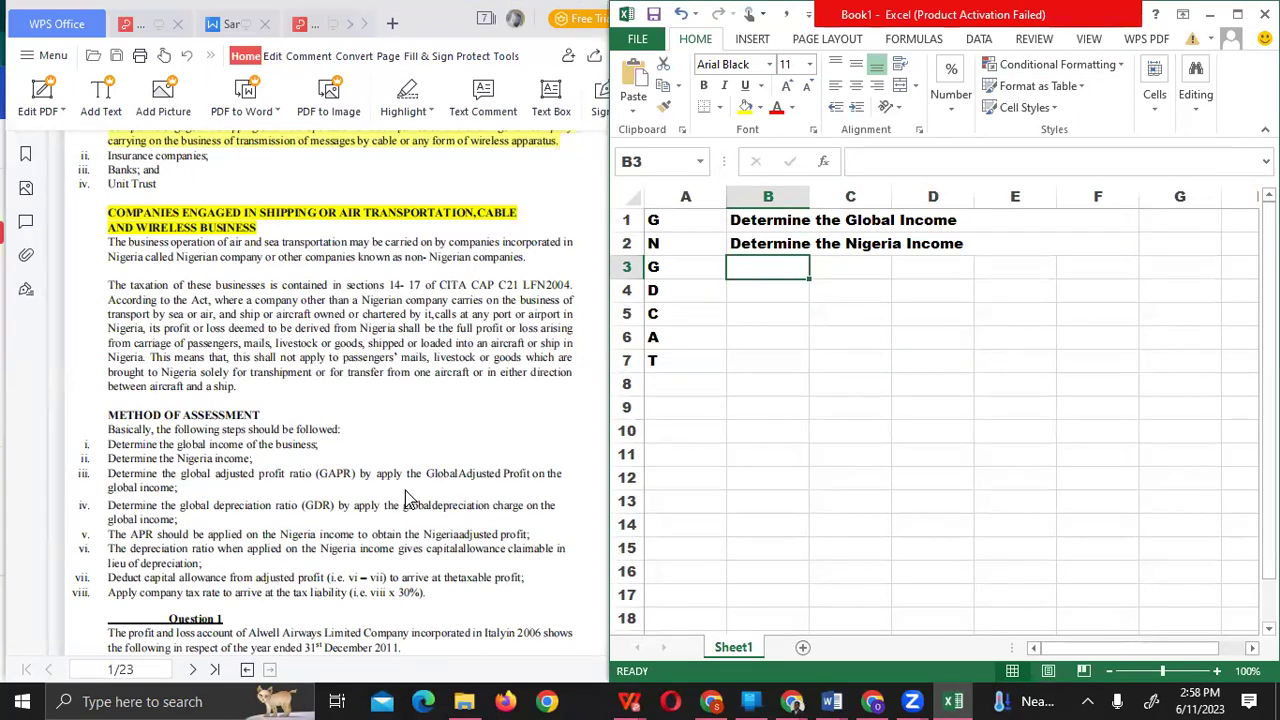
pyautogui.click(390, 52)
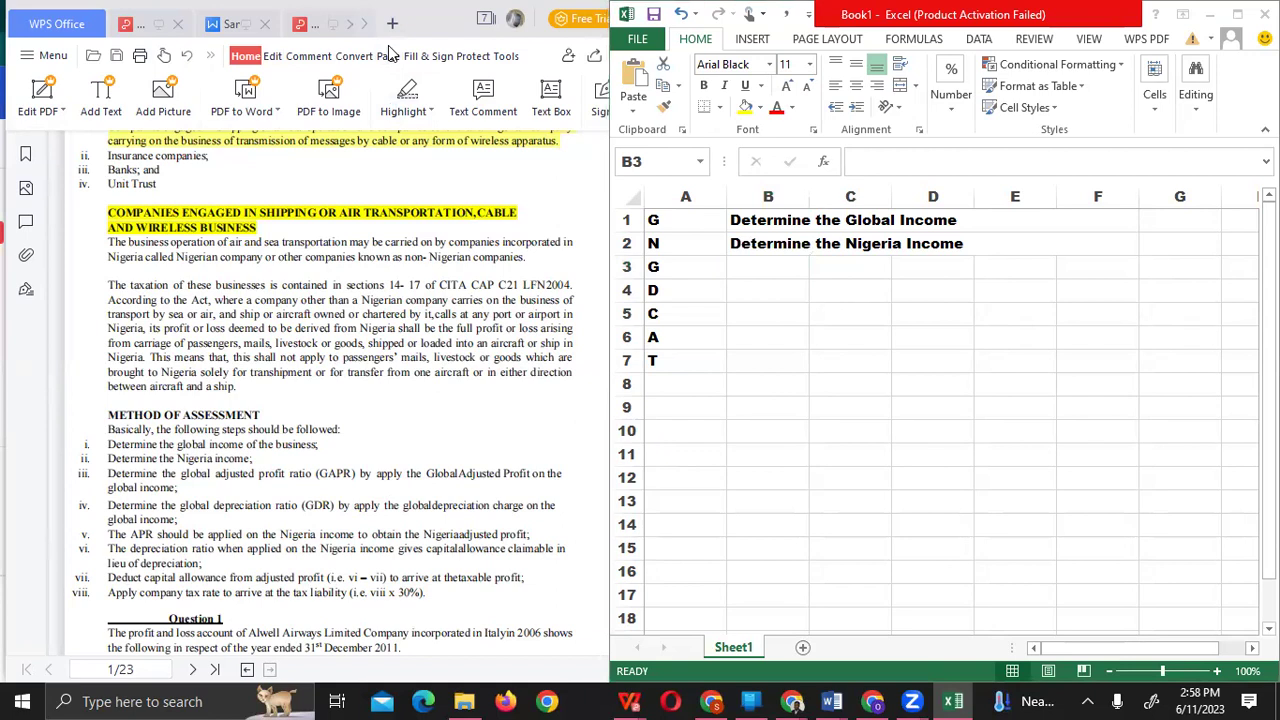
pyautogui.click(331, 157)
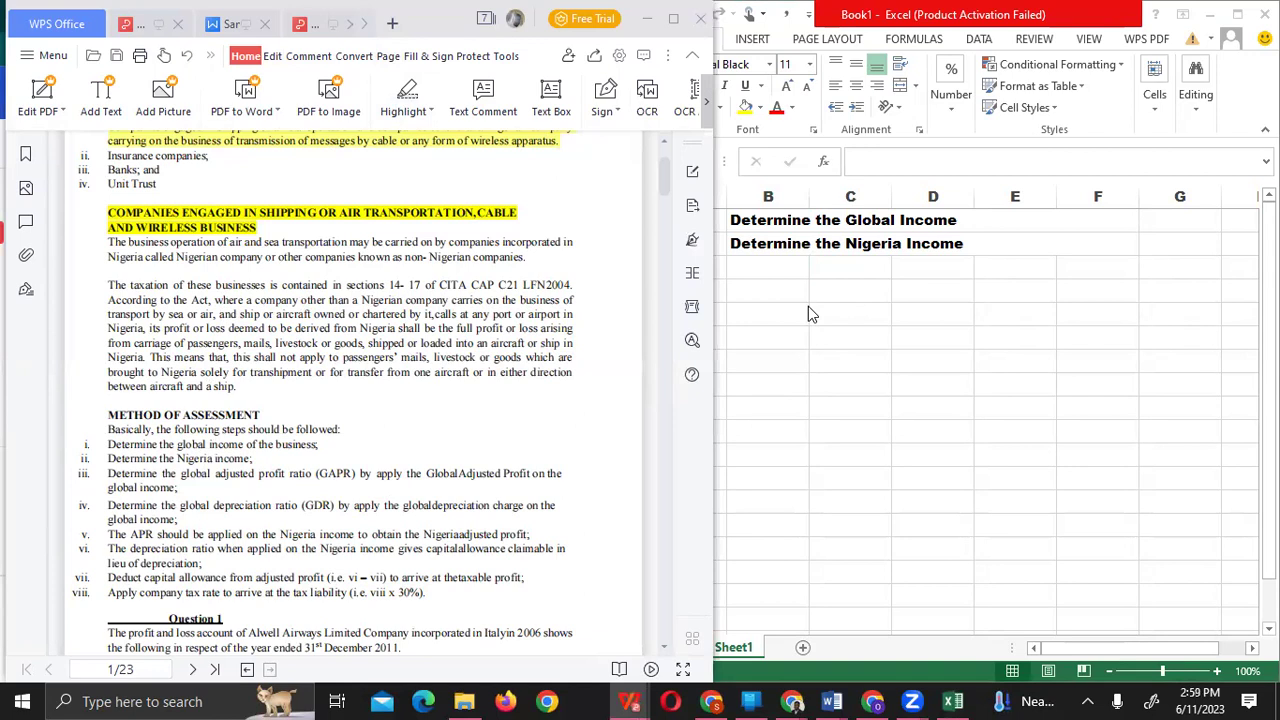
pyautogui.click(766, 272)
pyautogui.moveTo(768, 243); pyautogui.dragTo(1097, 243)
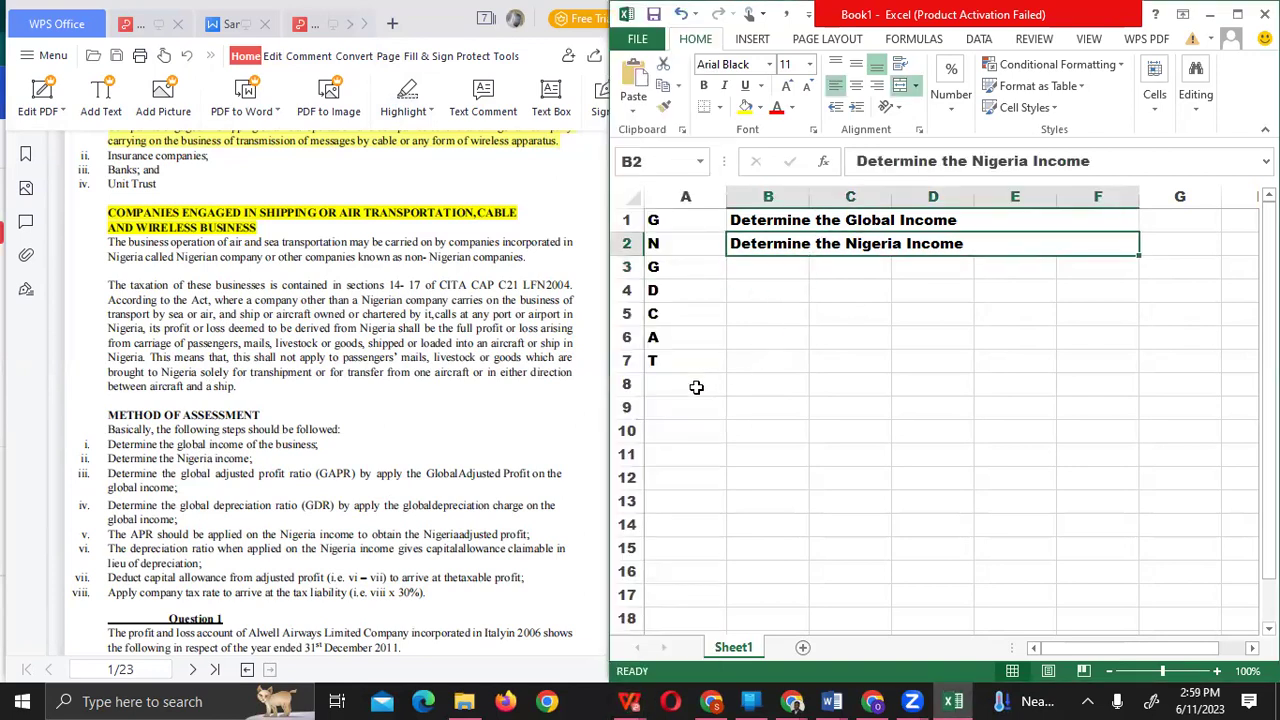
pyautogui.click(694, 386)
pyautogui.scroll(-2, 760, 346)
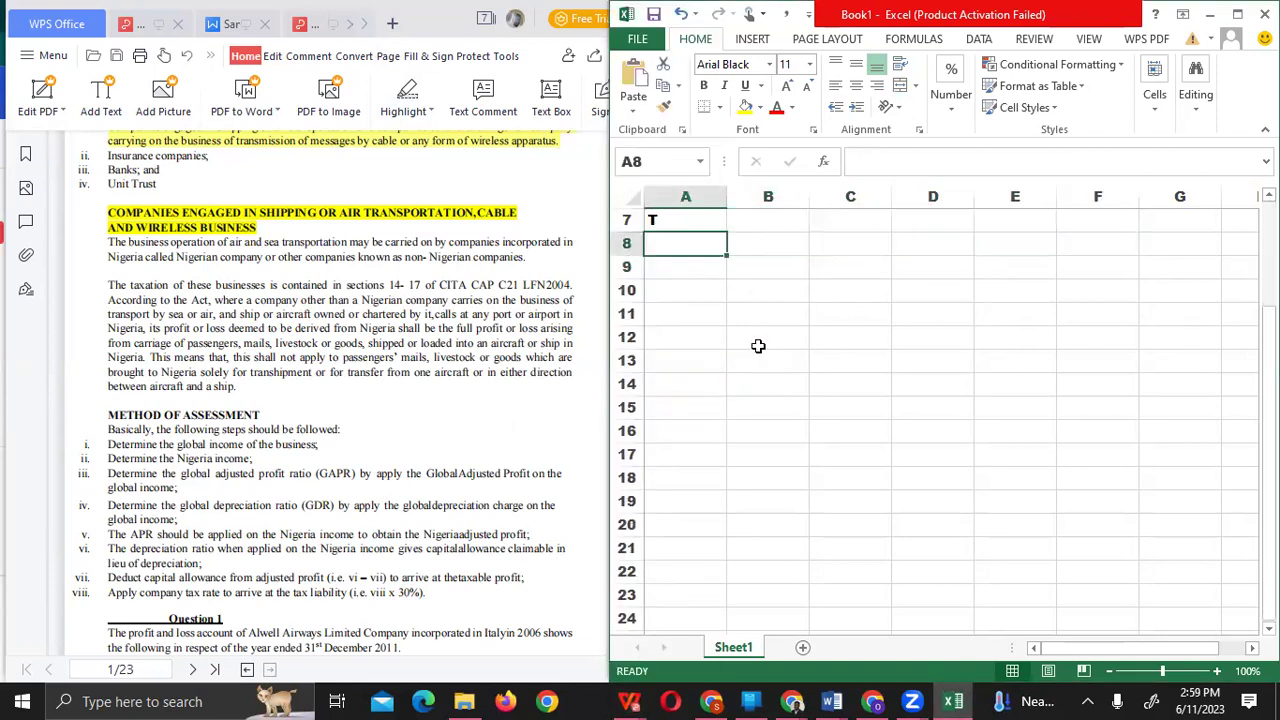
pyautogui.scroll(2, 785, 315)
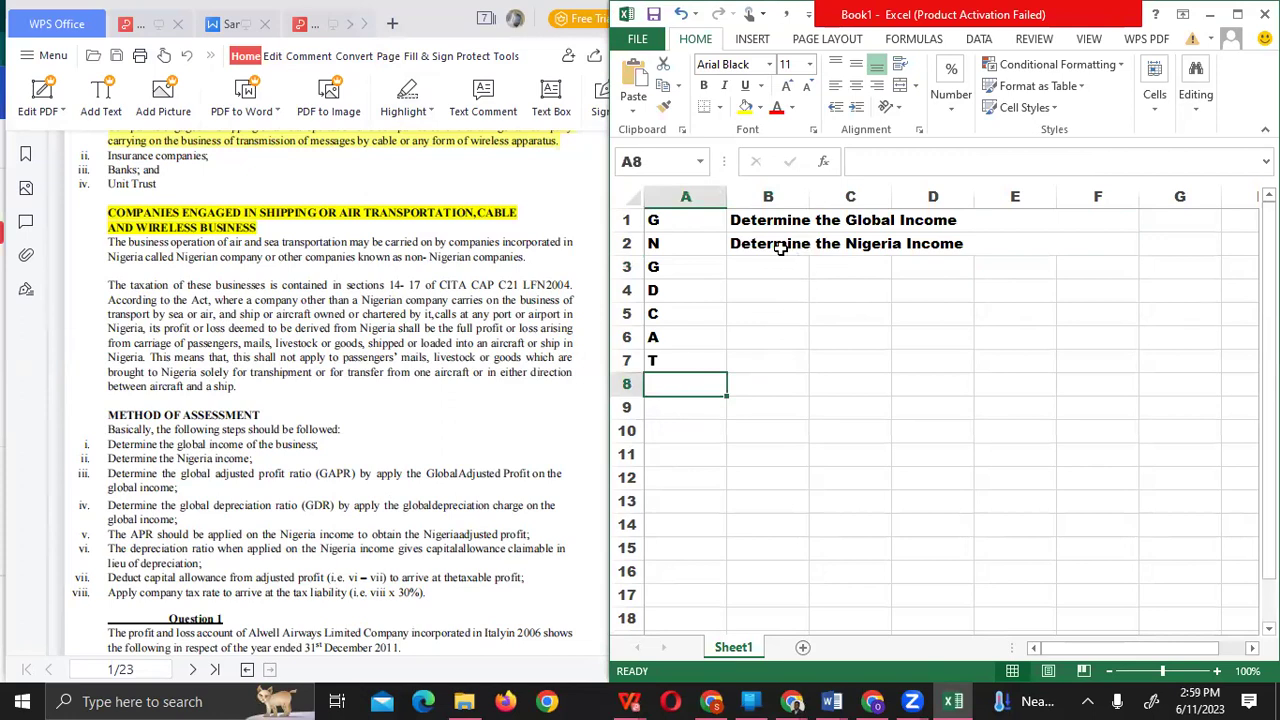
# Step: Append "Income from Nigeria" to the "Determine the Nigeria Income" text in row 2
pyautogui.click(952, 244)
pyautogui.click(1109, 161)
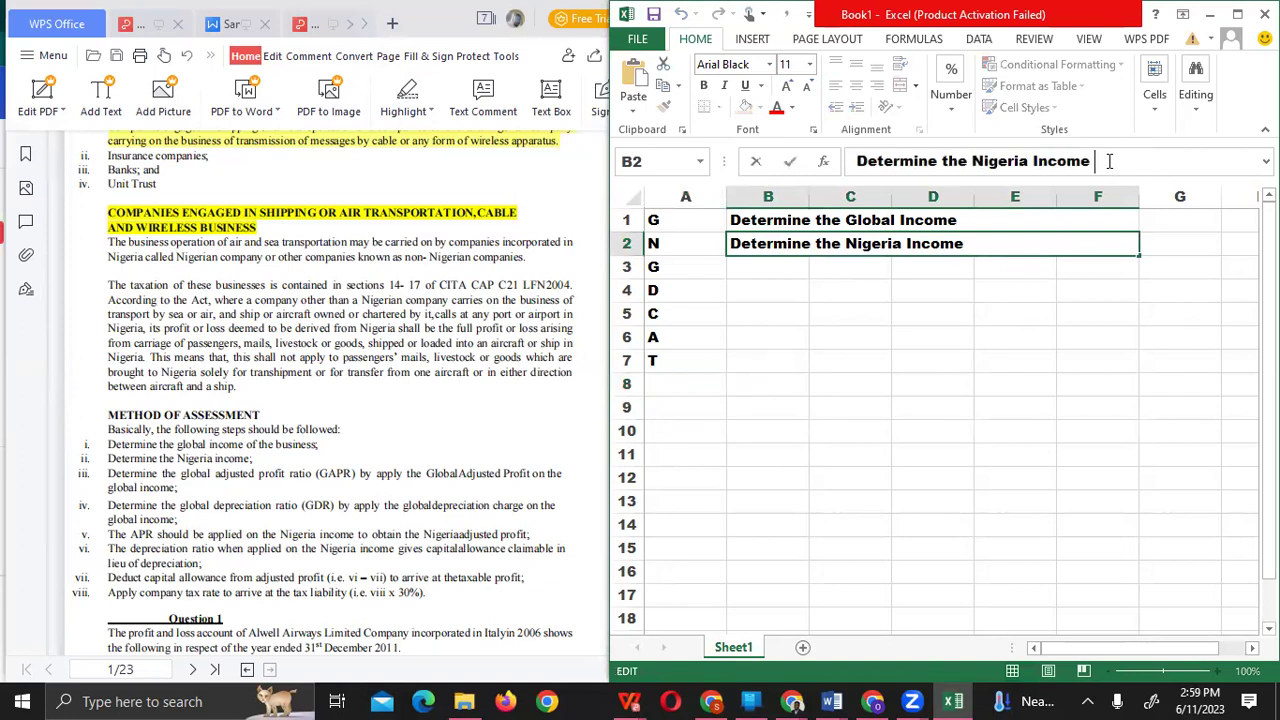
pyautogui.write('Income from Niher')
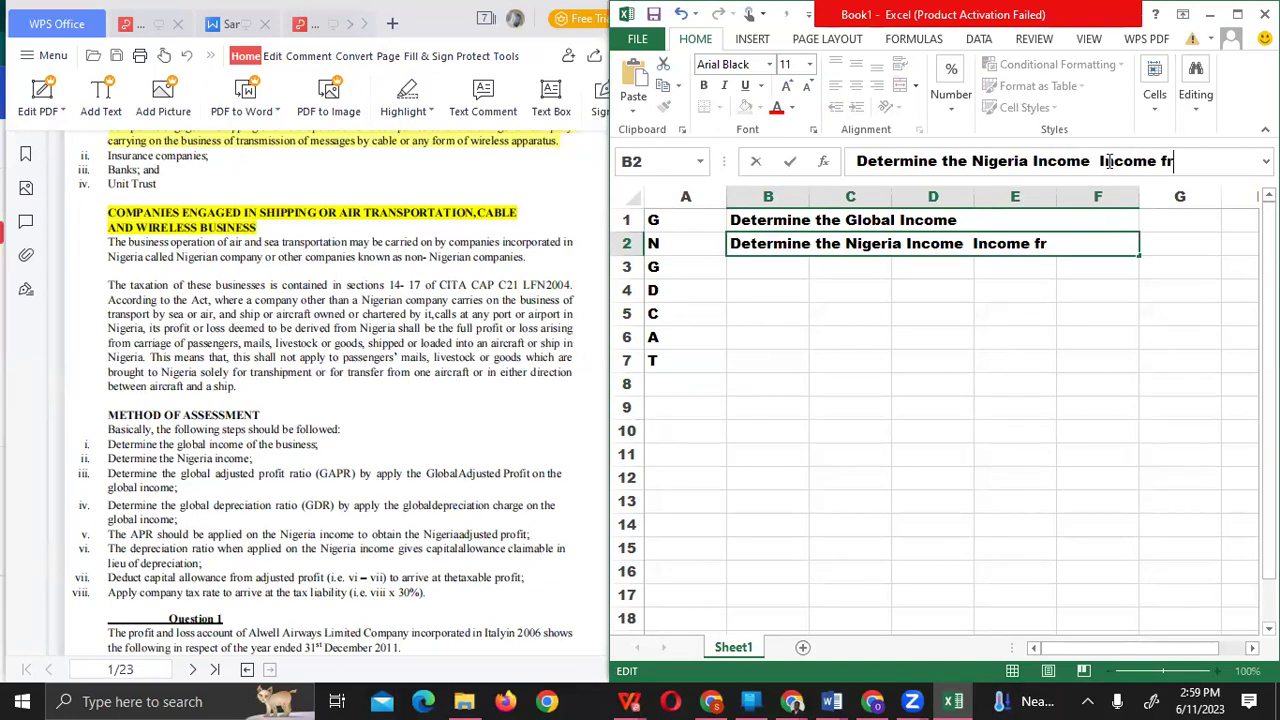
pyautogui.press('BackSpace')
pyautogui.press('BackSpace')
pyautogui.press('BackSpace')
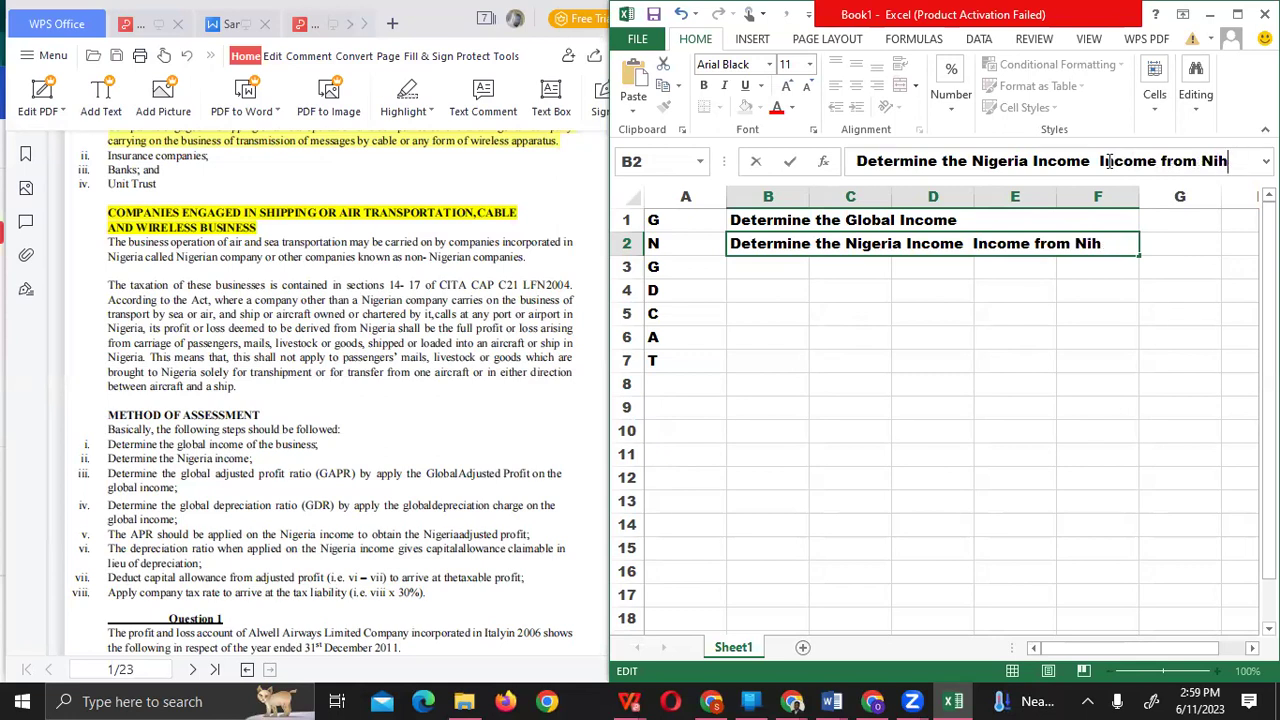
pyautogui.write('geria')
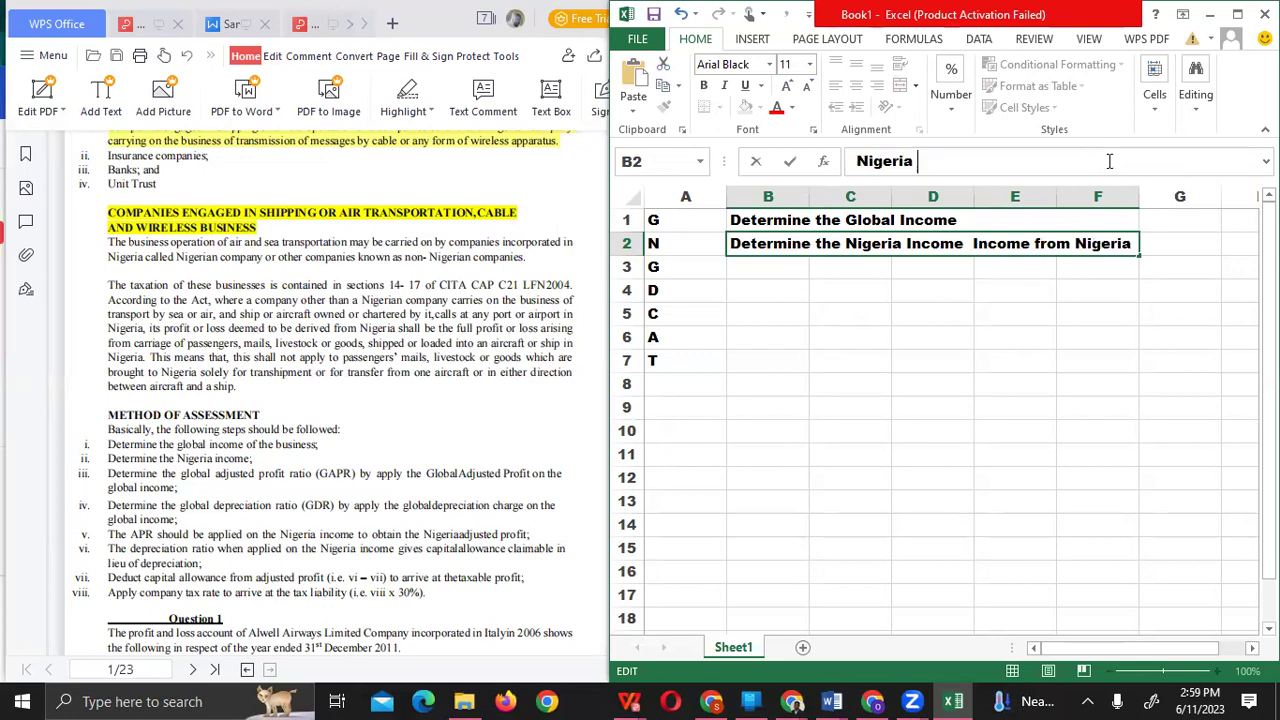
pyautogui.press('Return')
pyautogui.press('Up')
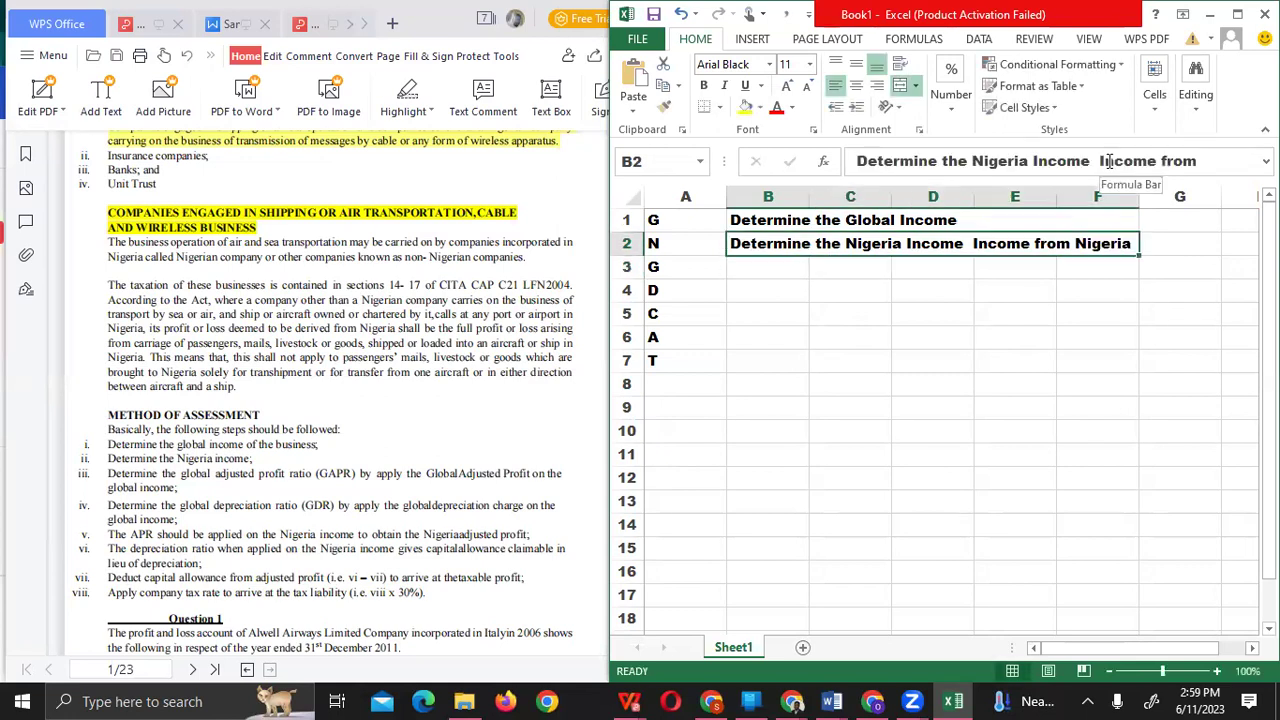
pyautogui.press('Right')
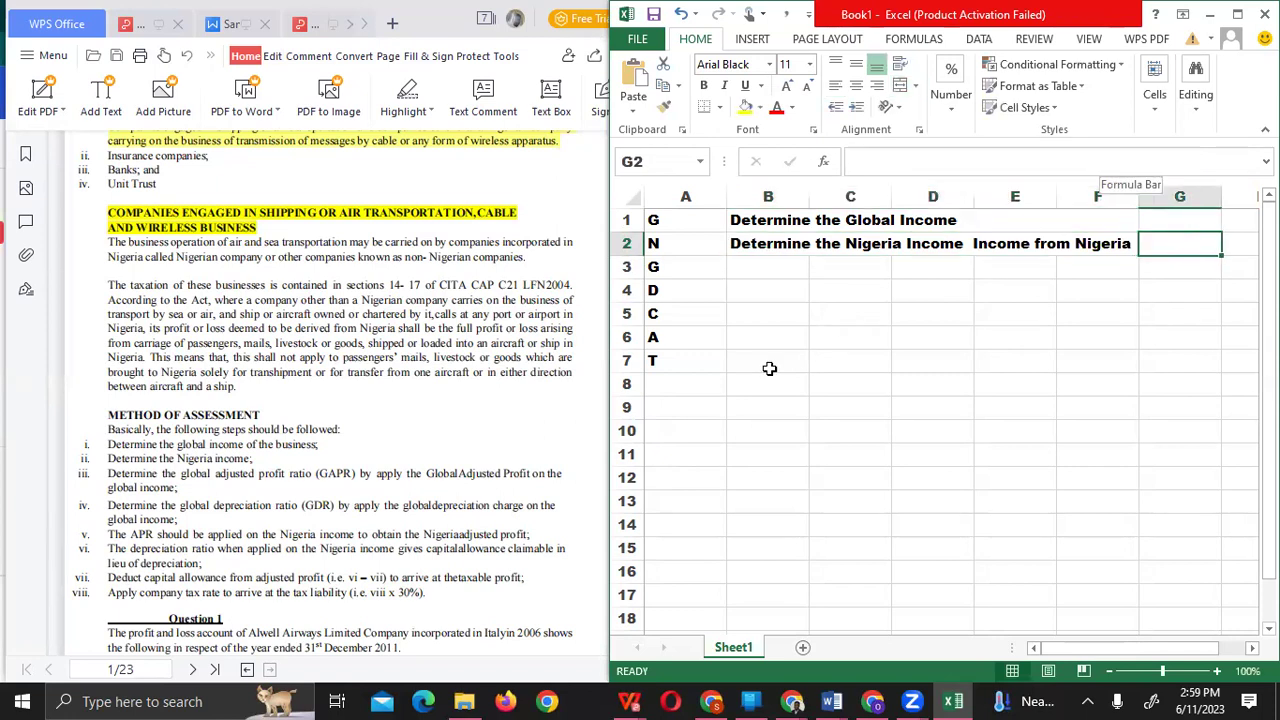
# Step: Examine the Question 1 income lines in the PDF for freight out of Nigeria, into Nigeria and on other routes
pyautogui.scroll(-5, 377, 430)
pyautogui.click(375, 425)
pyautogui.scroll(-3, 373, 423)
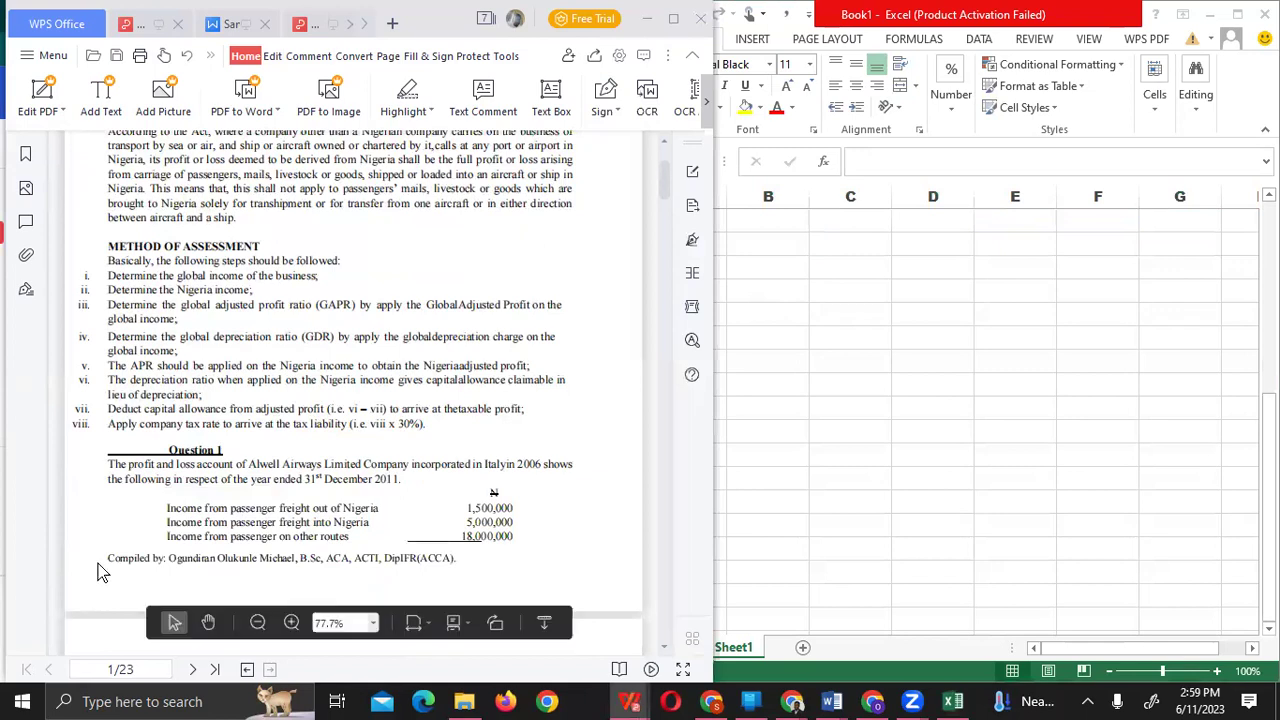
pyautogui.moveTo(166, 510); pyautogui.dragTo(533, 507)
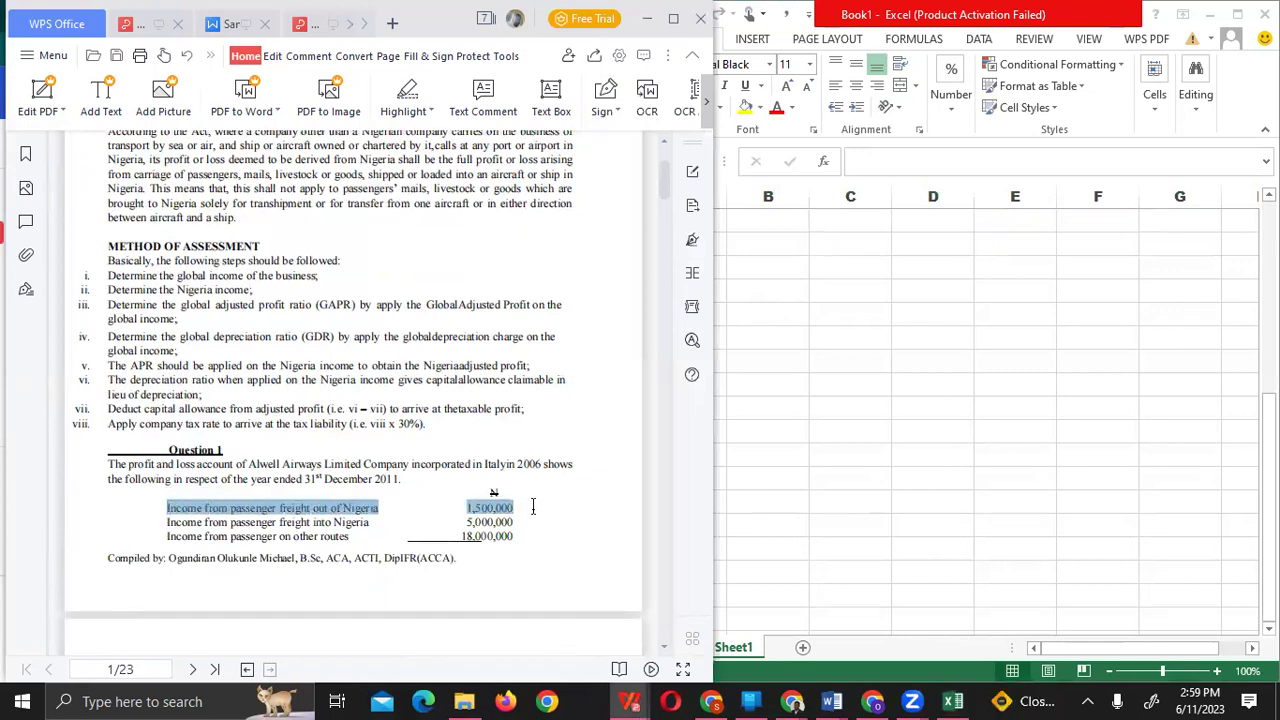
pyautogui.click(181, 518)
pyautogui.moveTo(164, 530); pyautogui.dragTo(512, 508)
pyautogui.click(201, 556)
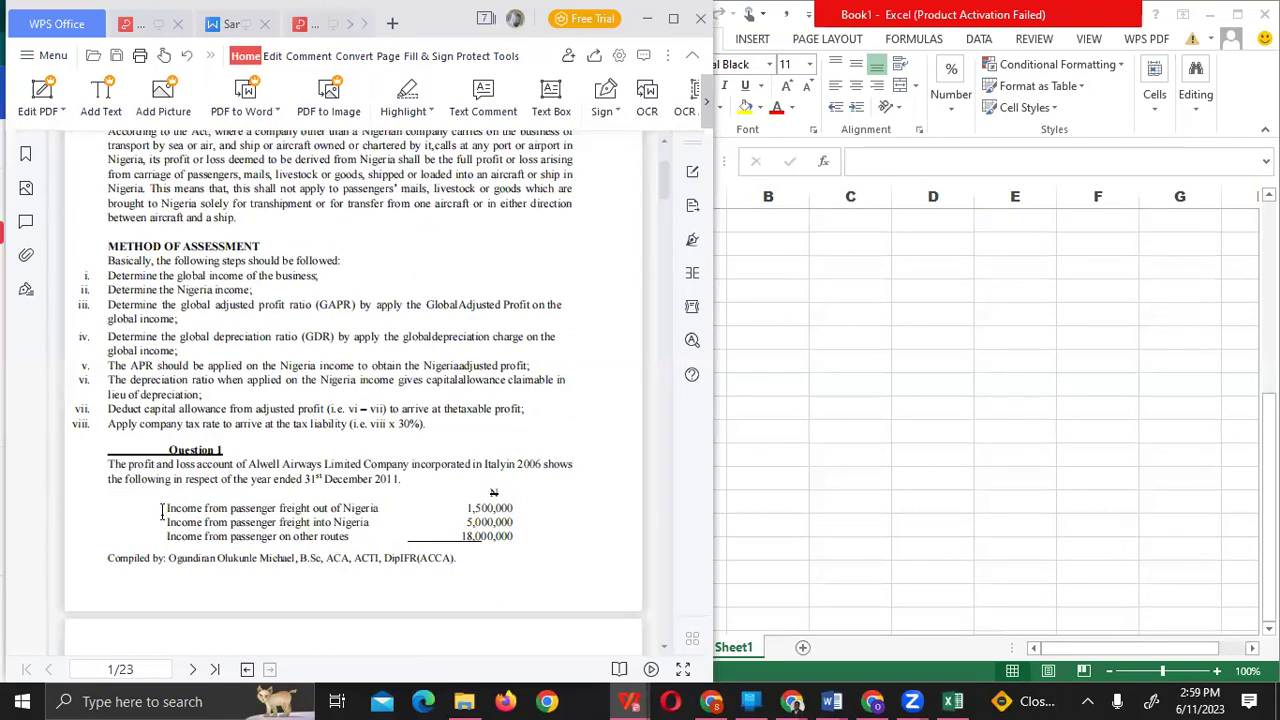
pyautogui.moveTo(162, 512); pyautogui.dragTo(200, 527)
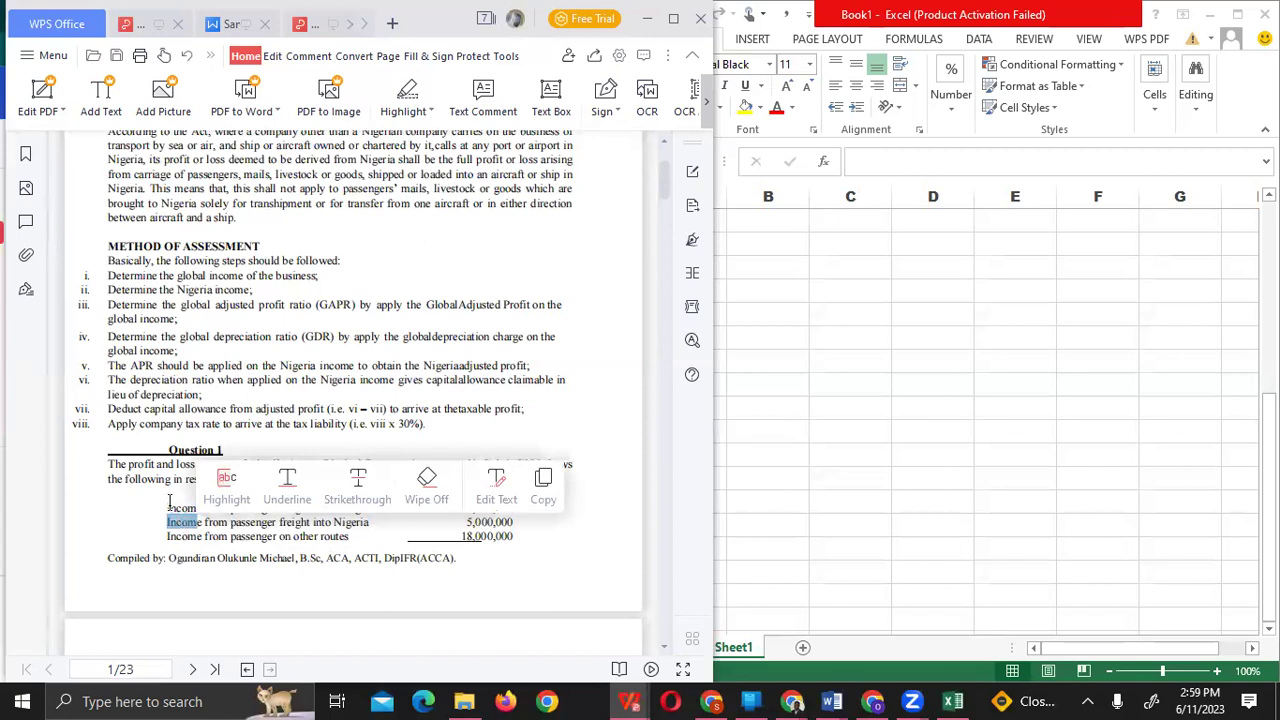
pyautogui.click(169, 502)
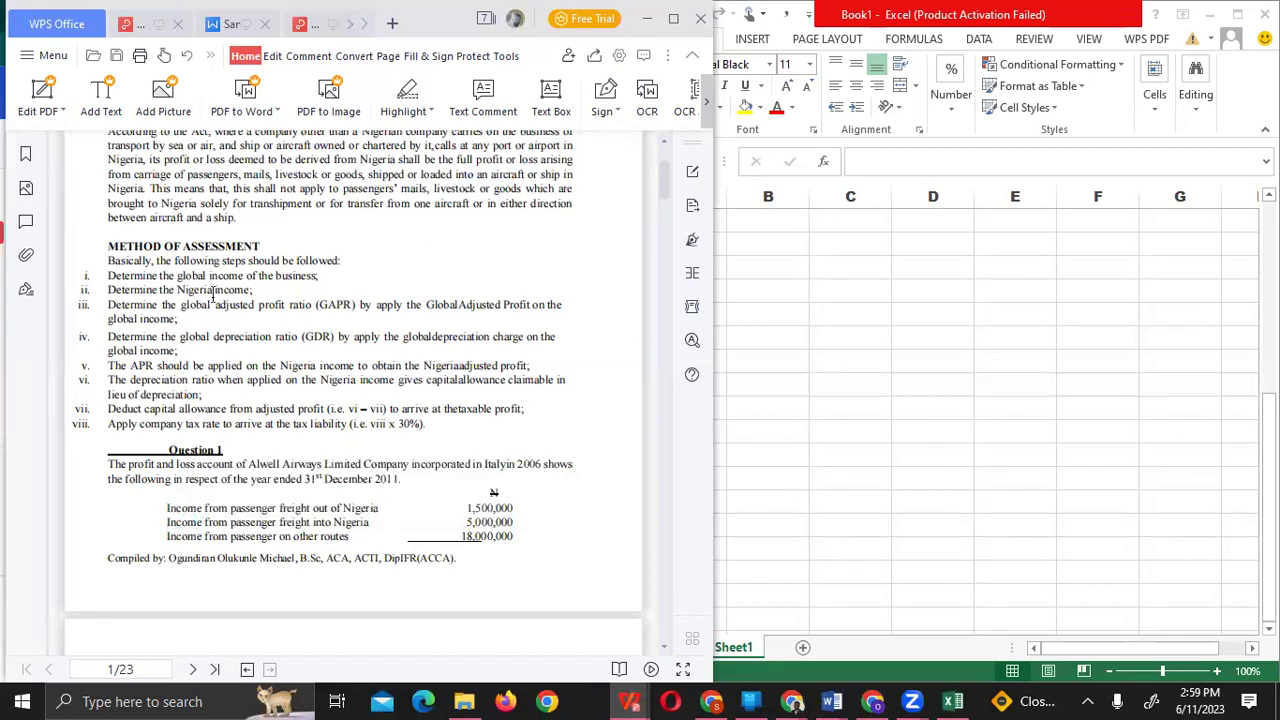
# Step: Review the Question 1 deductions and the Nigeria/Moscow and Nigeria/Beijin income lines in Question 3 of the PDF
pyautogui.scroll(-3, 270, 524)
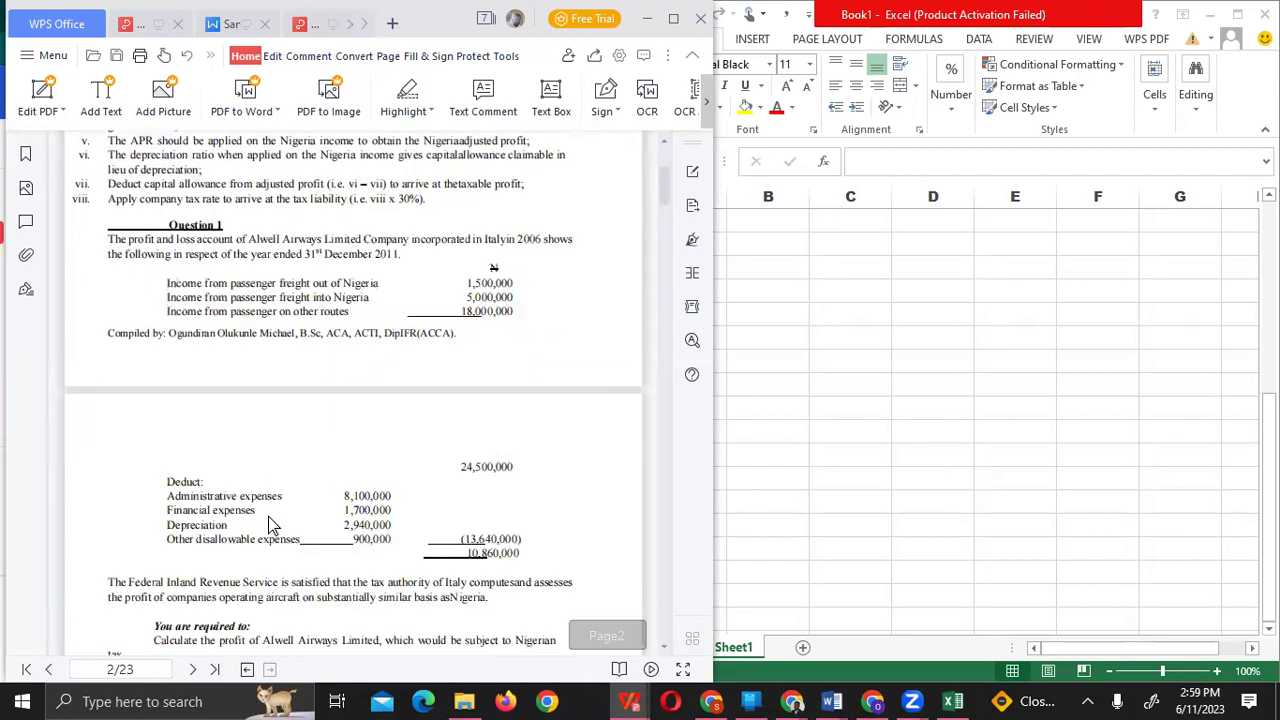
pyautogui.scroll(-9, 268, 516)
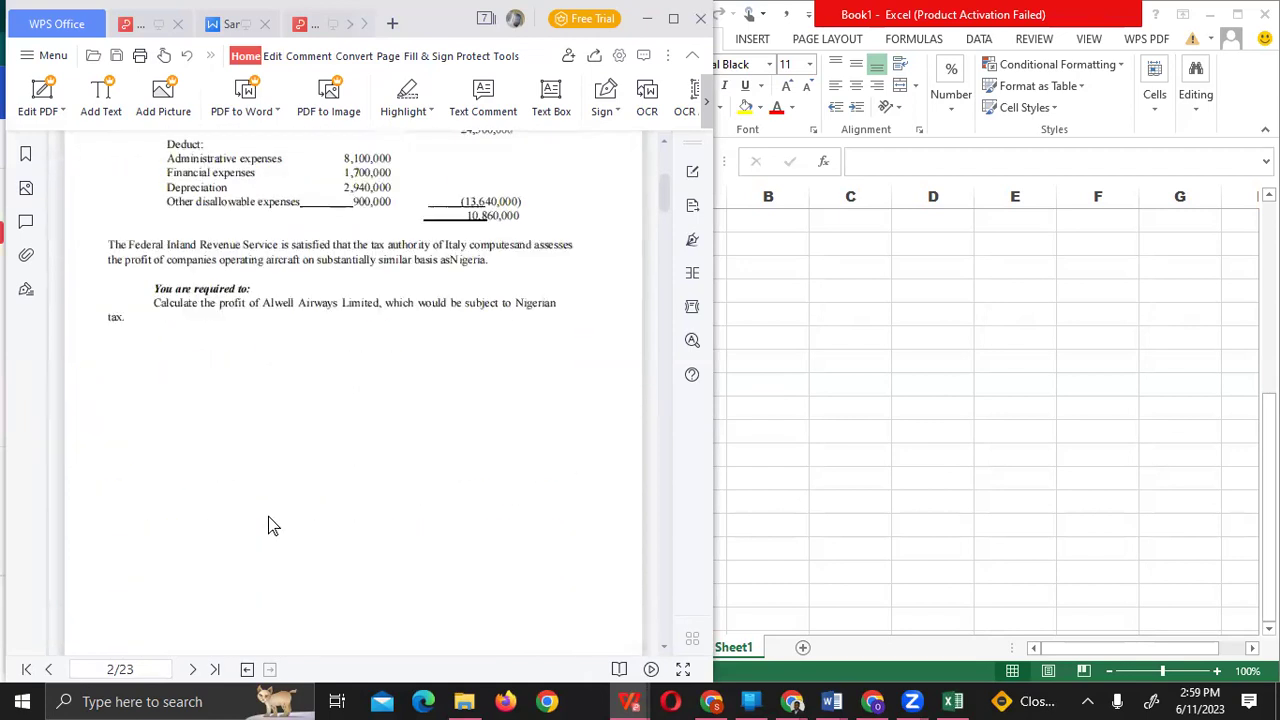
pyautogui.scroll(-3, 268, 518)
pyautogui.scroll(-4, 258, 505)
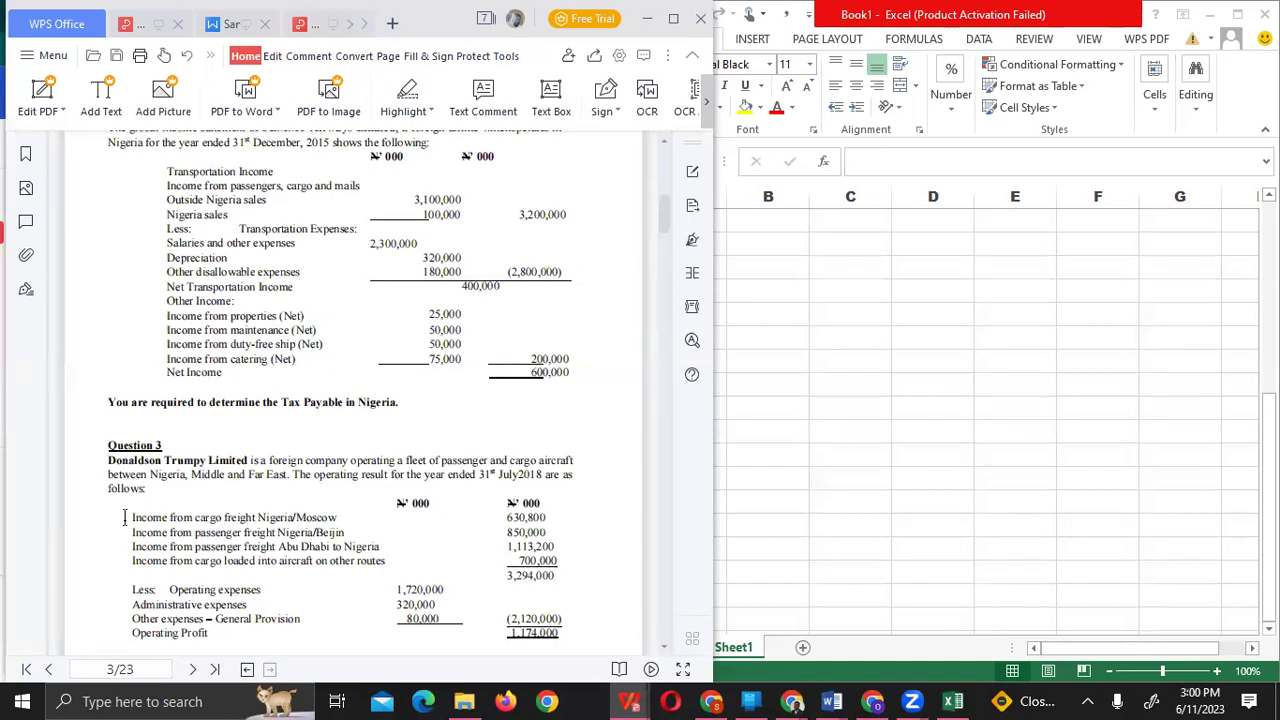
pyautogui.moveTo(125, 517); pyautogui.dragTo(366, 527)
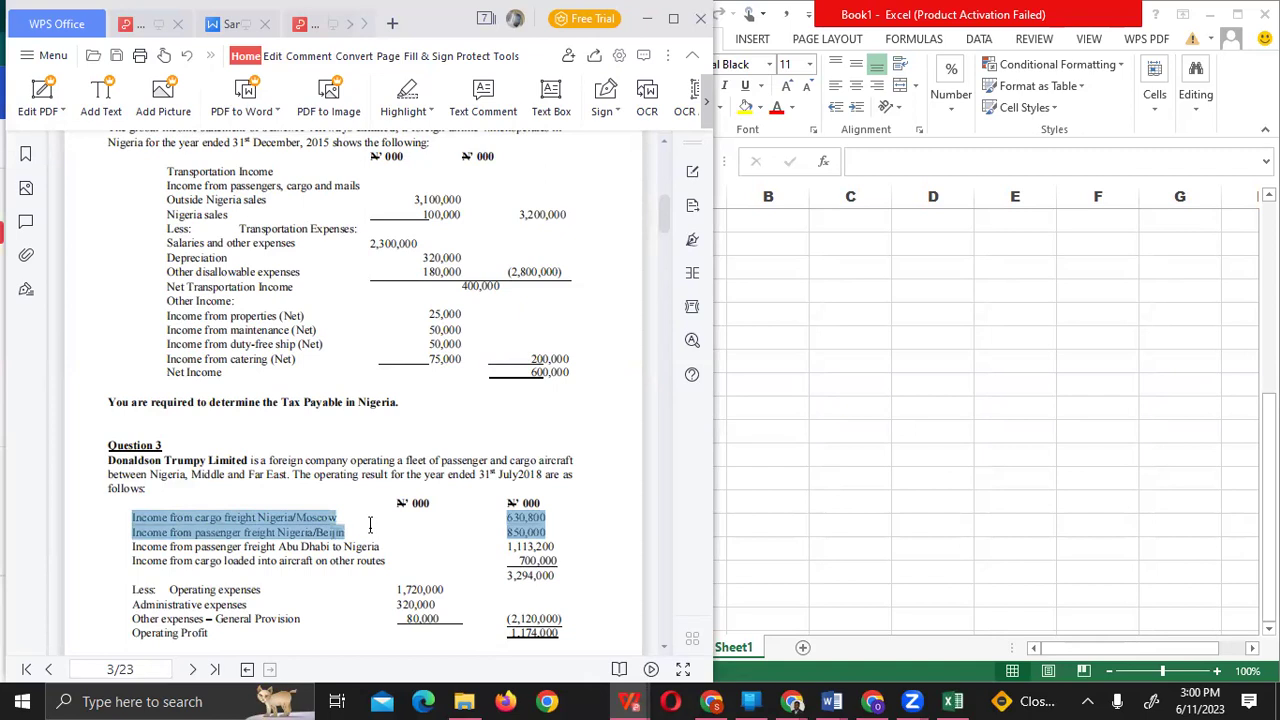
pyautogui.moveTo(370, 527); pyautogui.dragTo(370, 527)
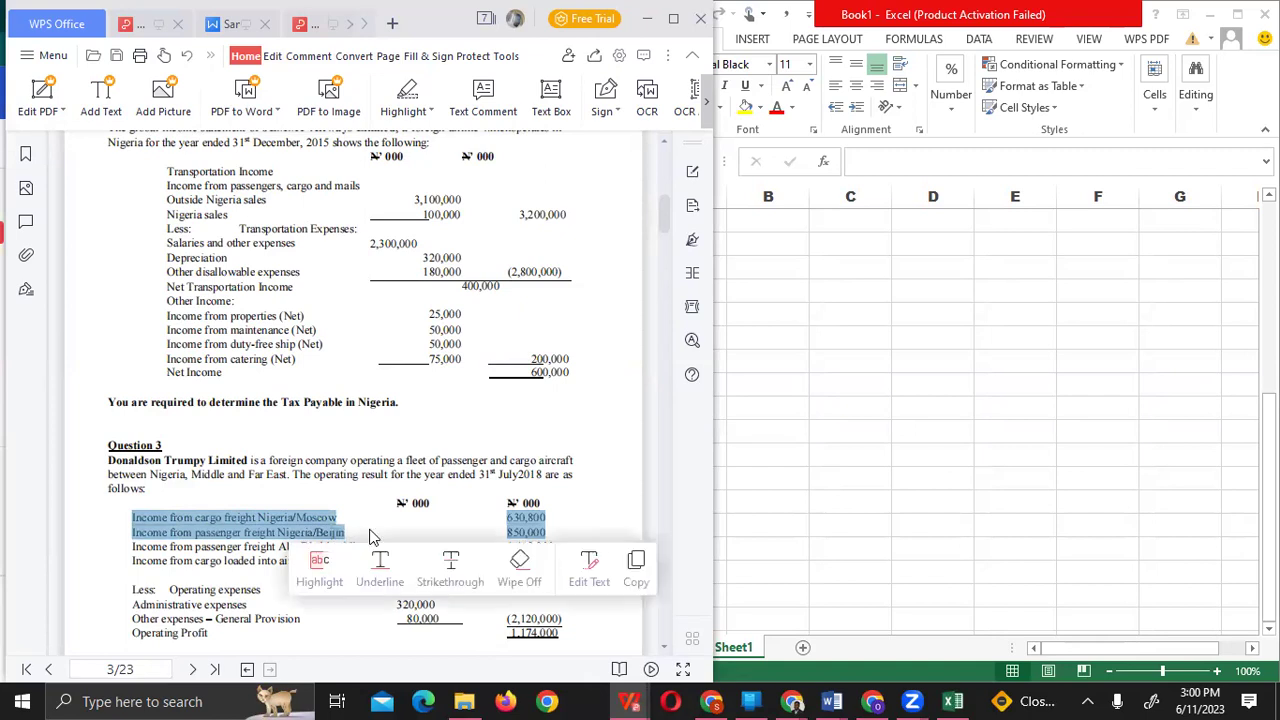
pyautogui.scroll(3, 340, 399)
pyautogui.scroll(10, 340, 399)
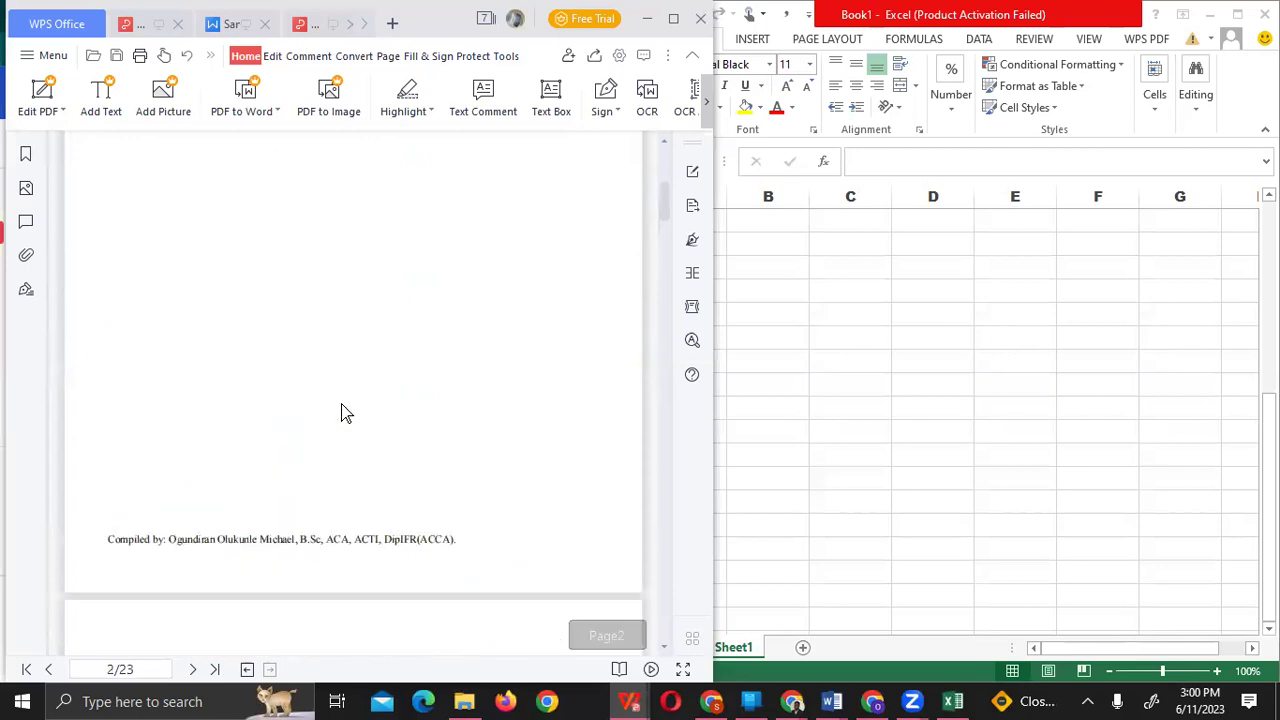
pyautogui.click(898, 306)
pyautogui.click(853, 265)
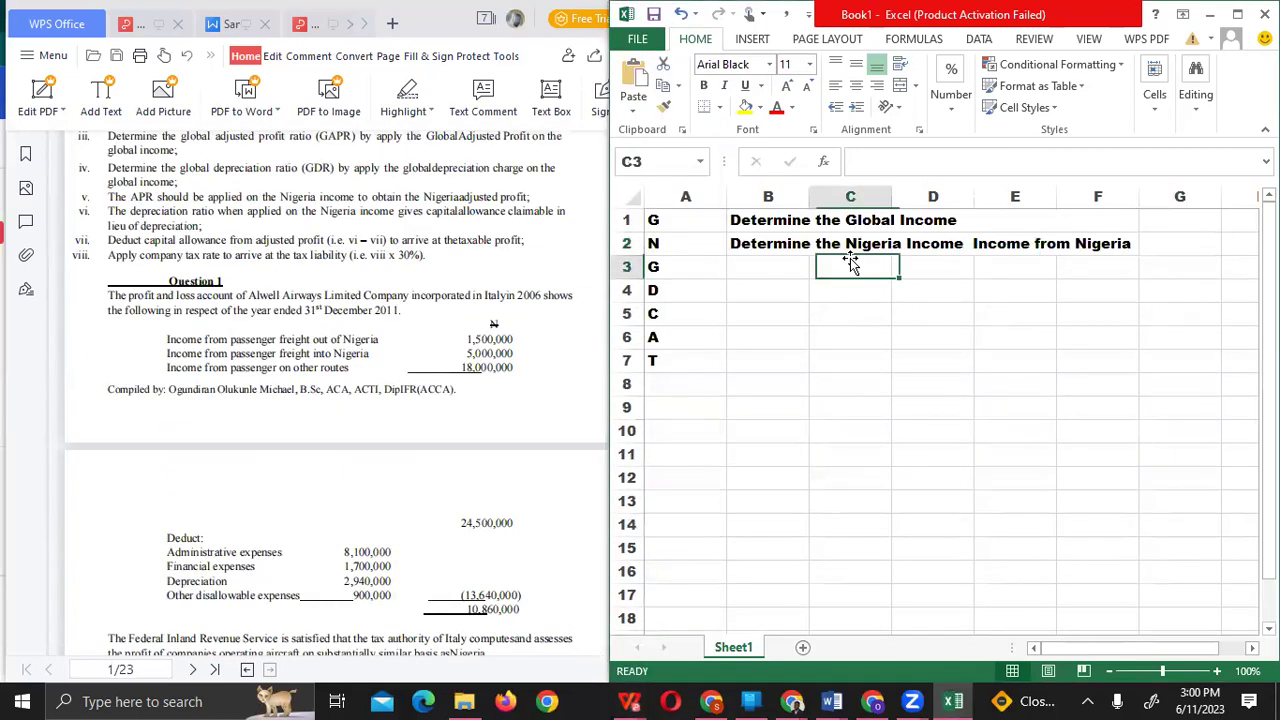
pyautogui.click(946, 242)
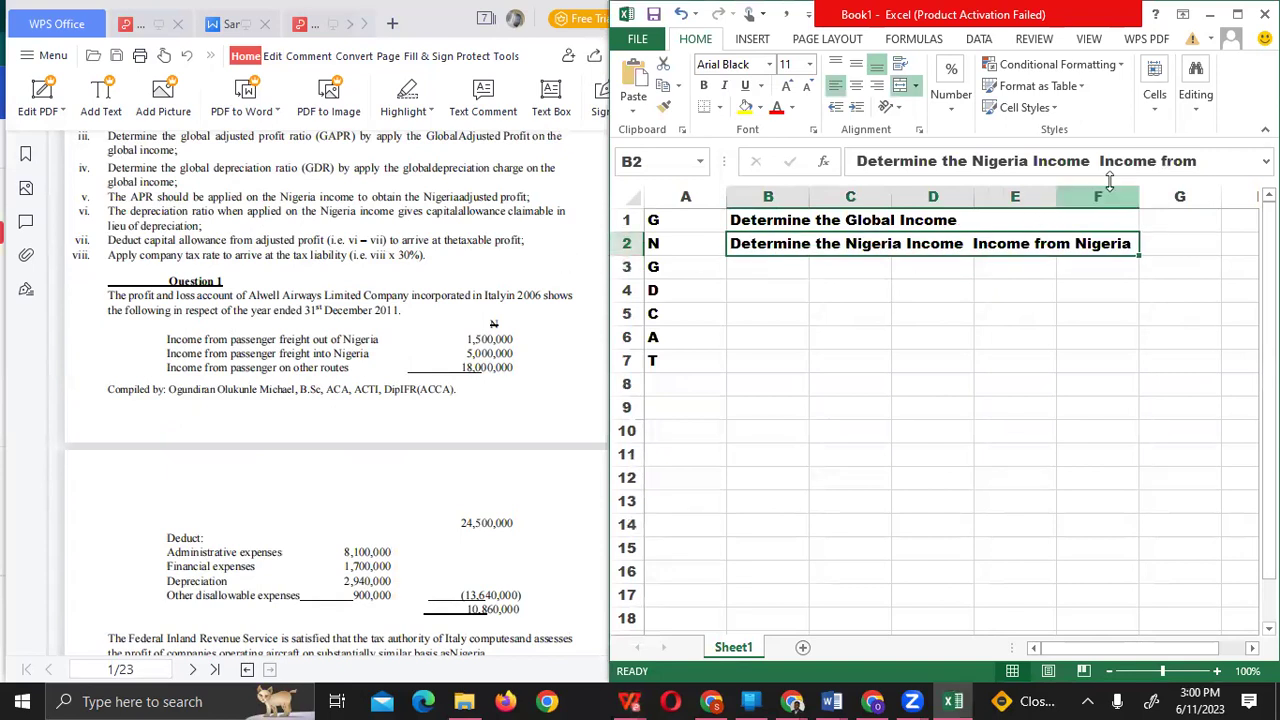
pyautogui.click(1080, 268)
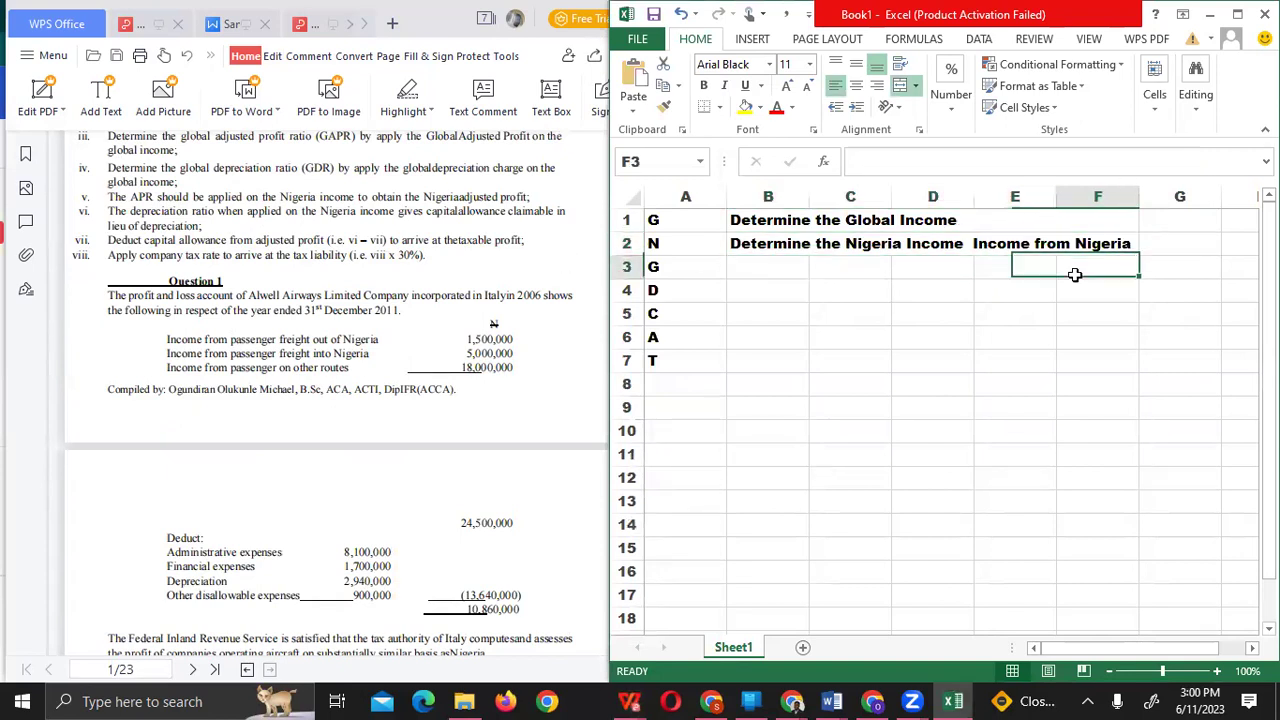
# Step: Enter "Determine the Global Adjusted Profit" in cell B3, beside the second G
pyautogui.click(775, 268)
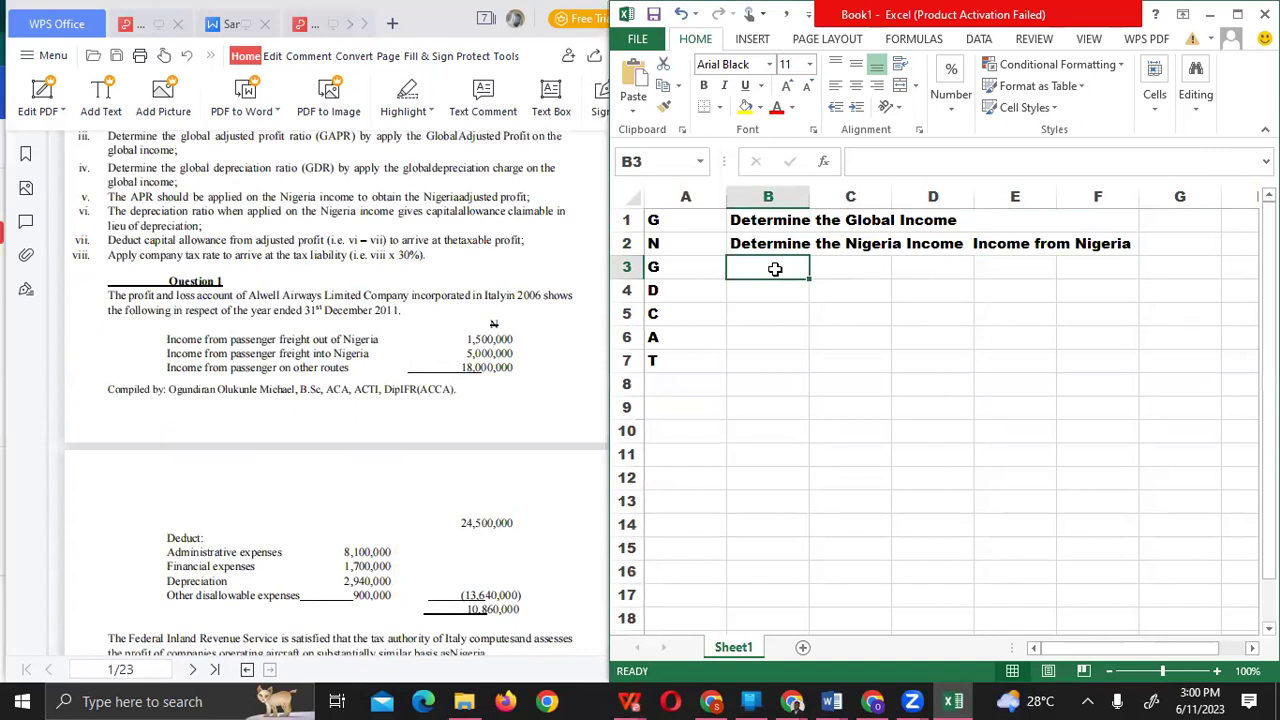
pyautogui.write('Dete')
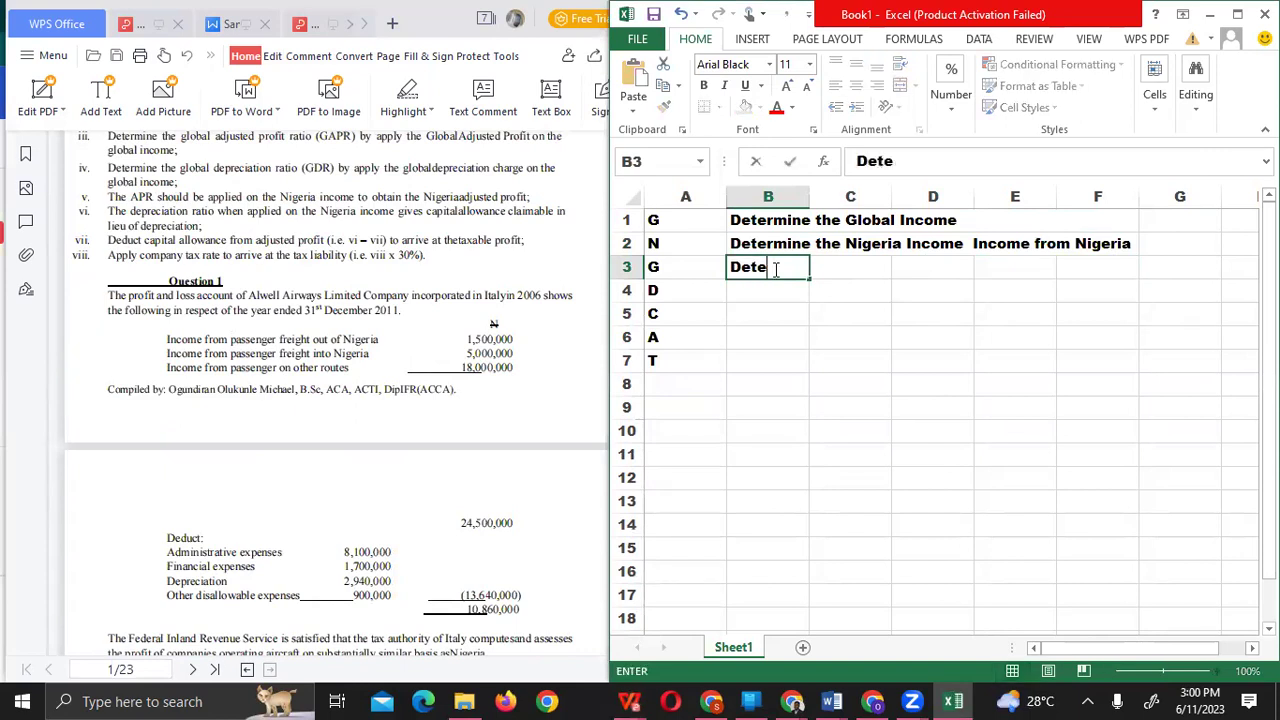
pyautogui.write('rmine the ')
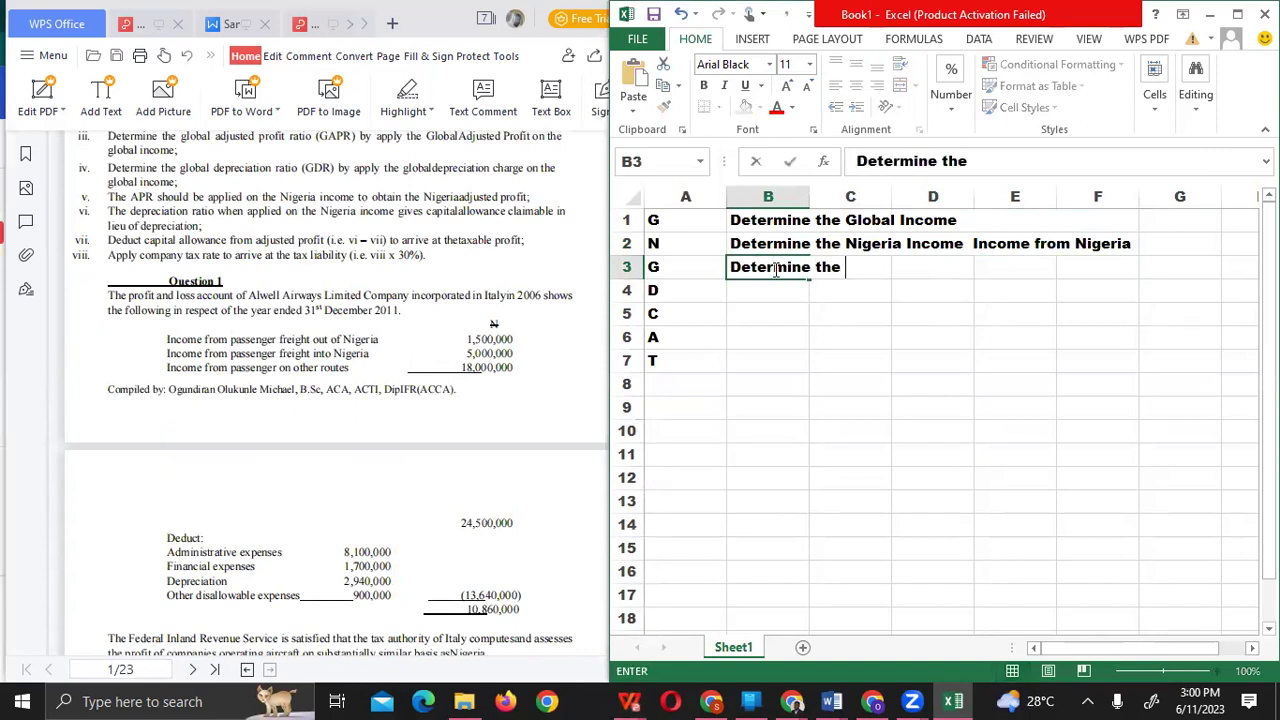
pyautogui.write('Glonal')
pyautogui.press('BackSpace')
pyautogui.press('BackSpace')
pyautogui.press('BackSpace')
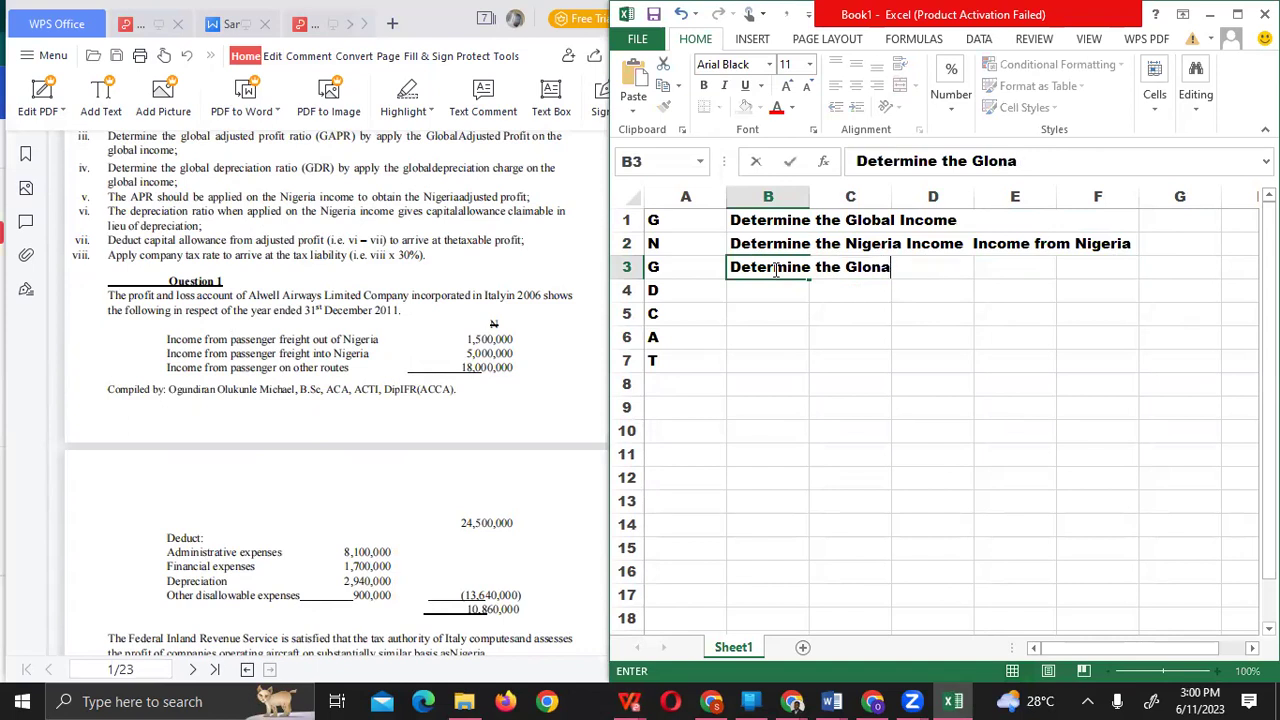
pyautogui.write('bal Adjuect')
pyautogui.press('BackSpace')
pyautogui.press('BackSpace')
pyautogui.press('BackSpace')
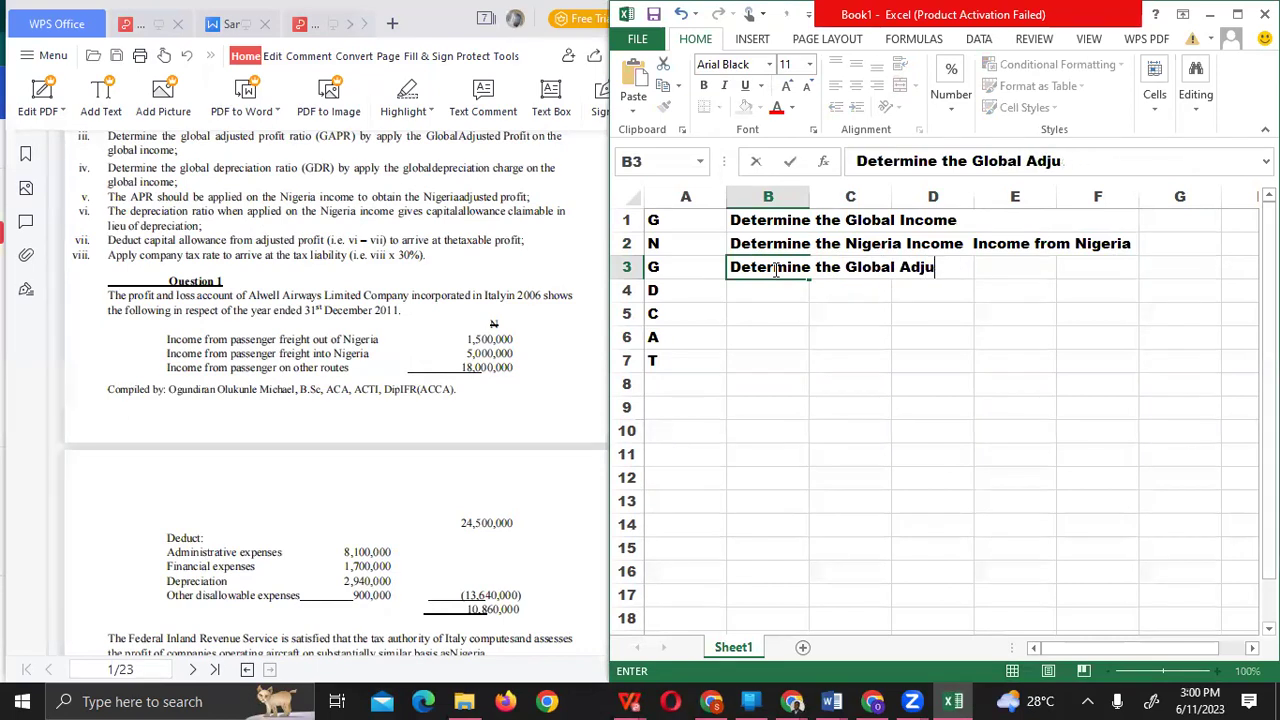
pyautogui.write('sted Profit')
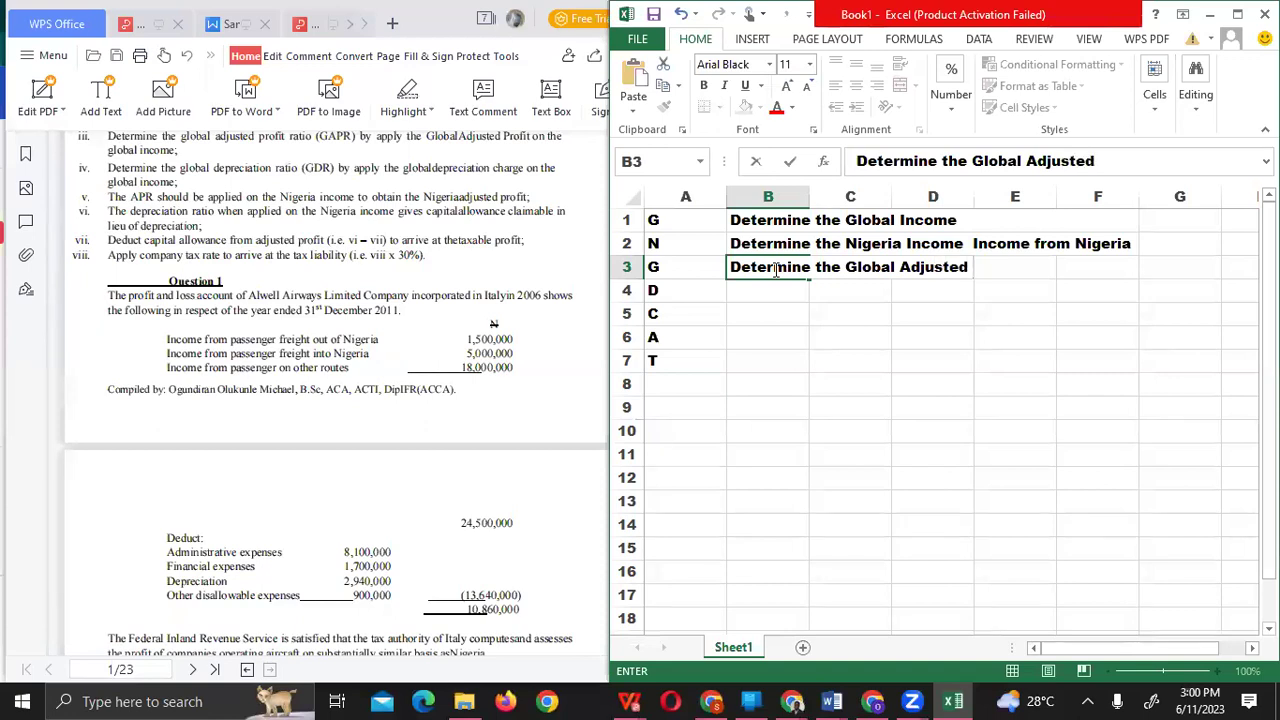